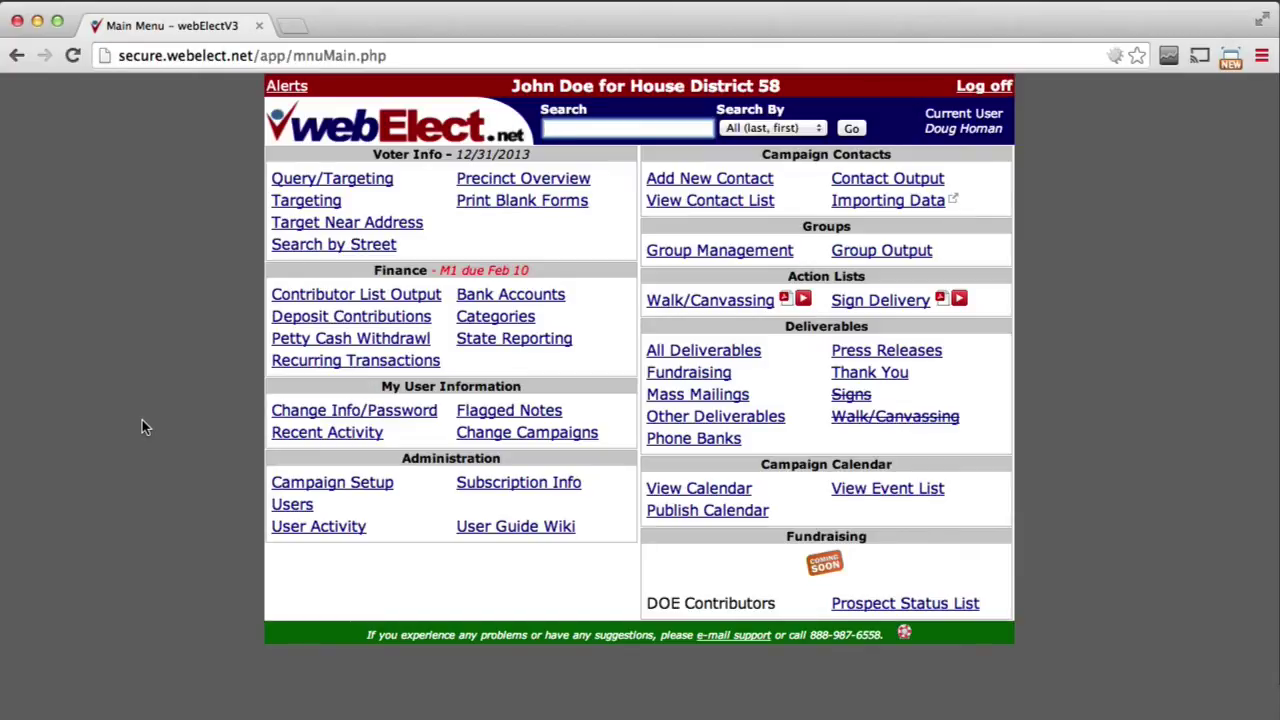
Step: Restrict voter targeting to the TempleTerrace custom district (15,311 voters) and continue to Demographic Criteria
click(289, 205)
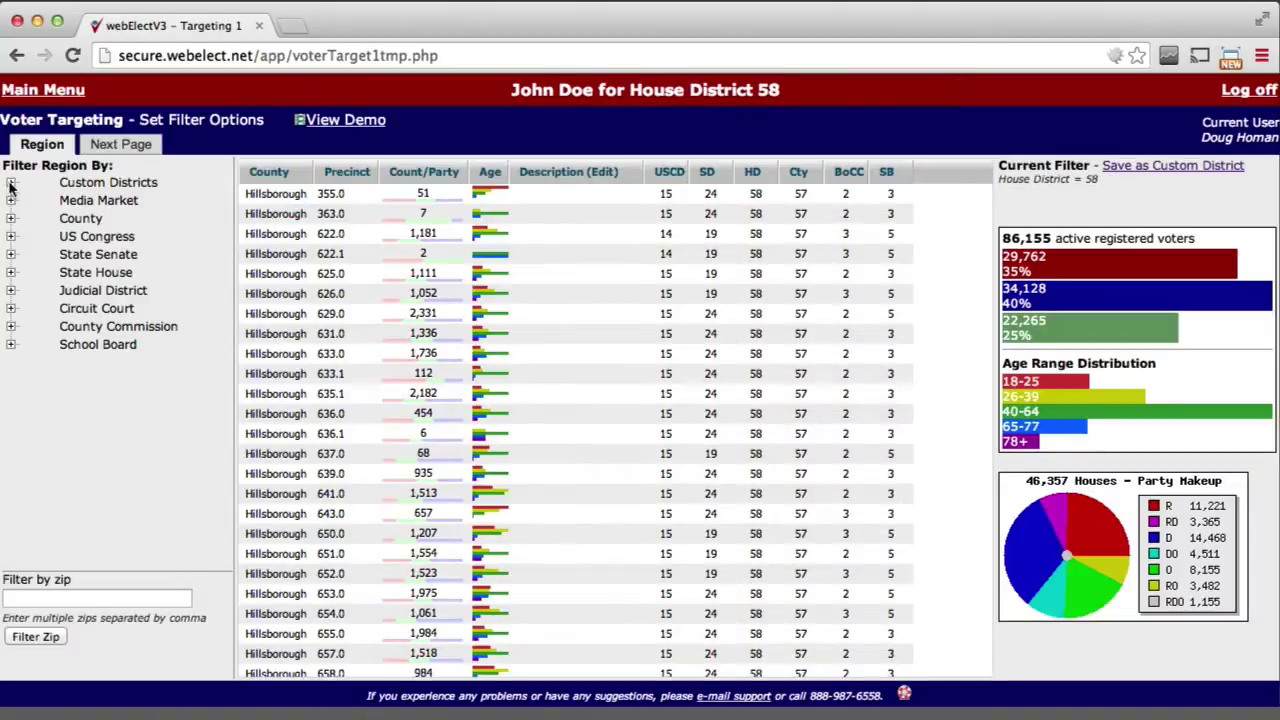
click(11, 186)
click(46, 370)
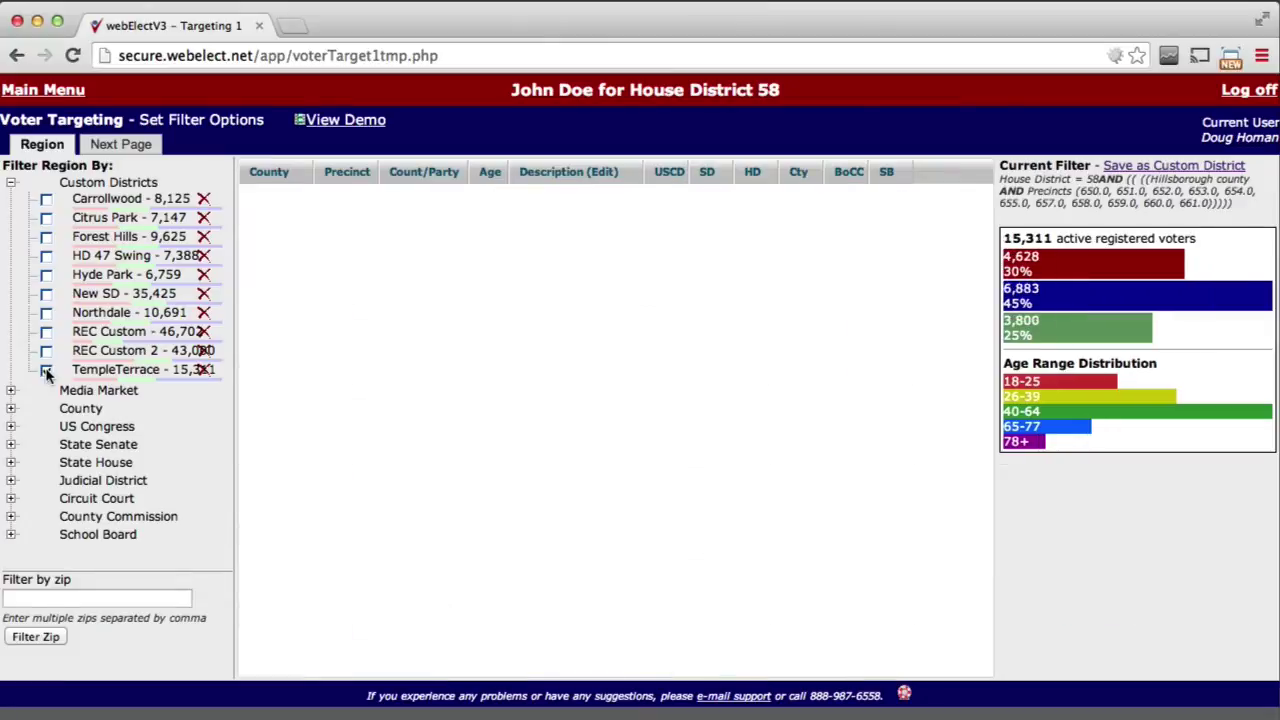
click(125, 146)
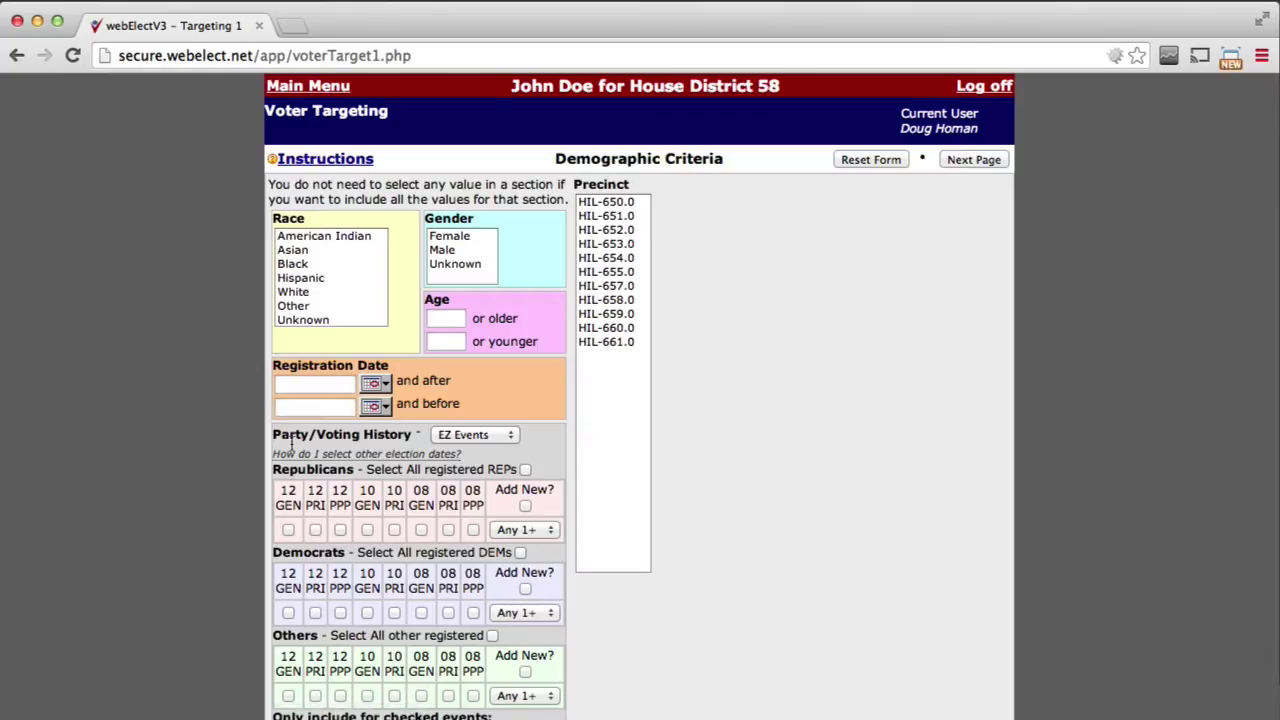
Step: Require Republicans voting in any 2+ of the 12 PRI, 10 GEN, 10 PRI and 08 PRI elections
click(367, 530)
click(394, 530)
click(448, 530)
click(524, 530)
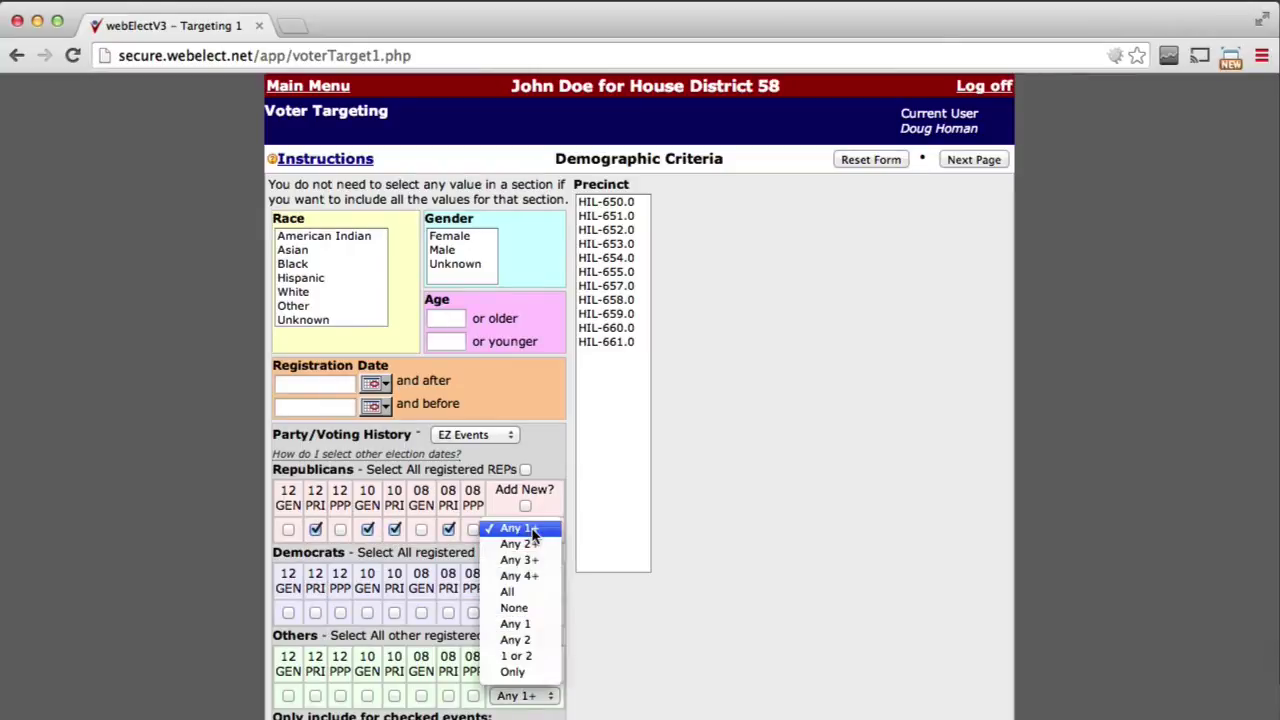
click(530, 543)
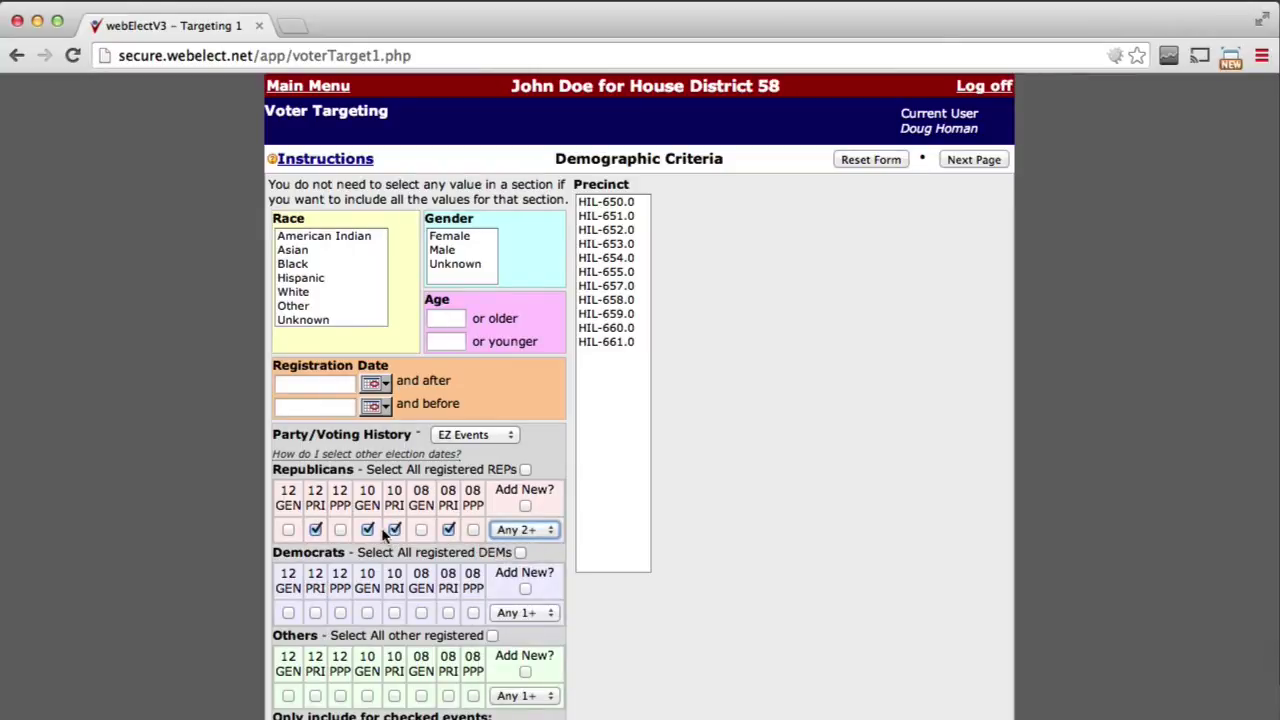
click(960, 165)
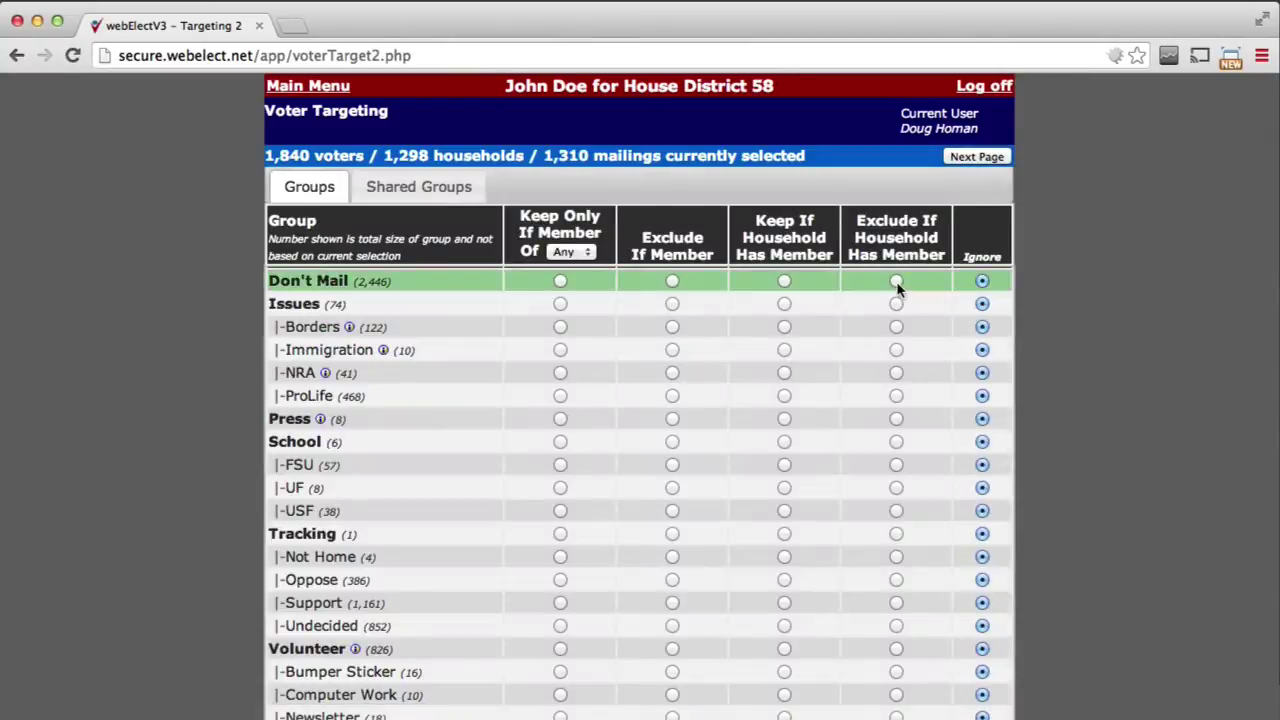
Step: Exclude Don't Mail households and Oppose and Support group members, leaving 1,665 voters
click(896, 283)
click(672, 581)
click(672, 603)
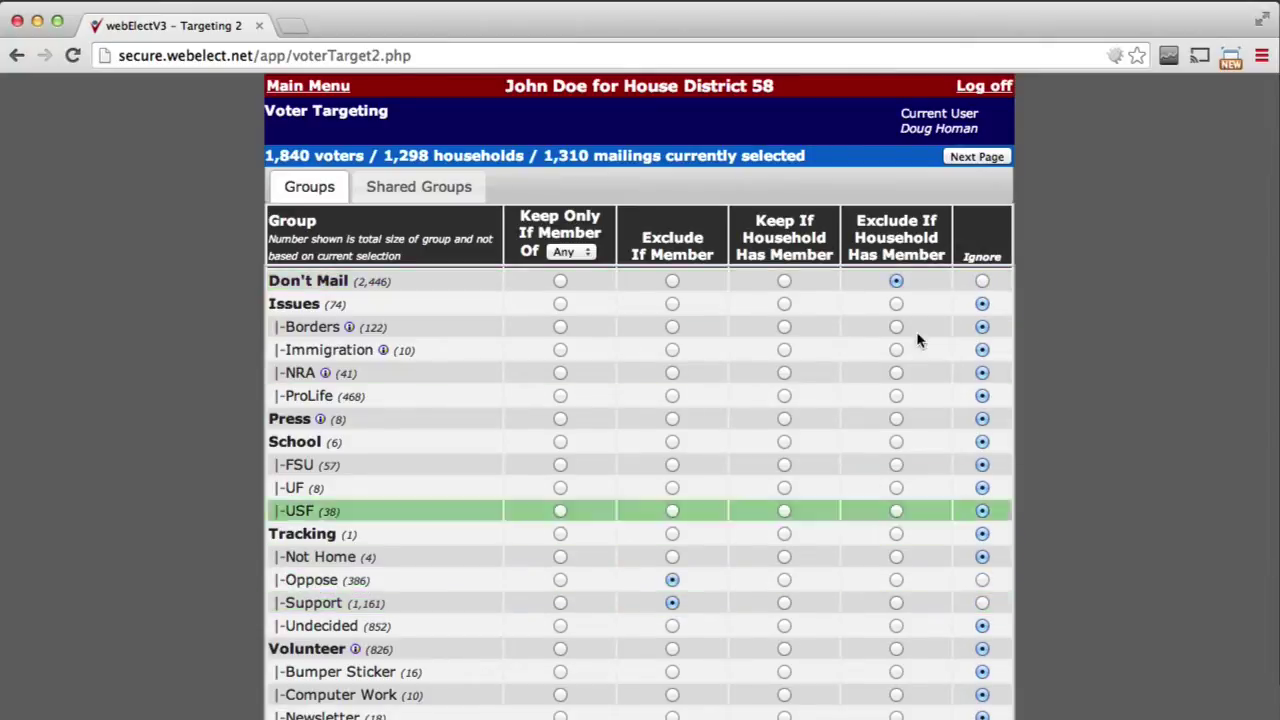
click(977, 158)
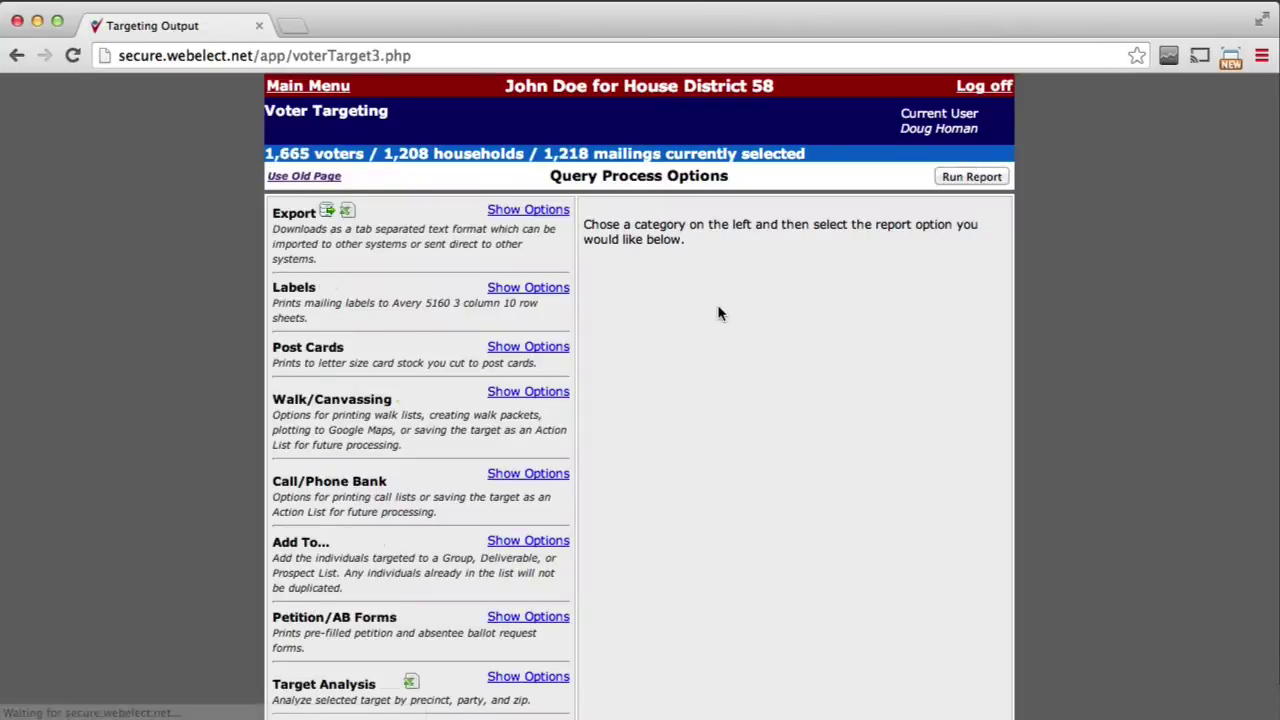
Step: Save the Walk/Canvassing target into a new list, confirming 1646 voters added
click(545, 393)
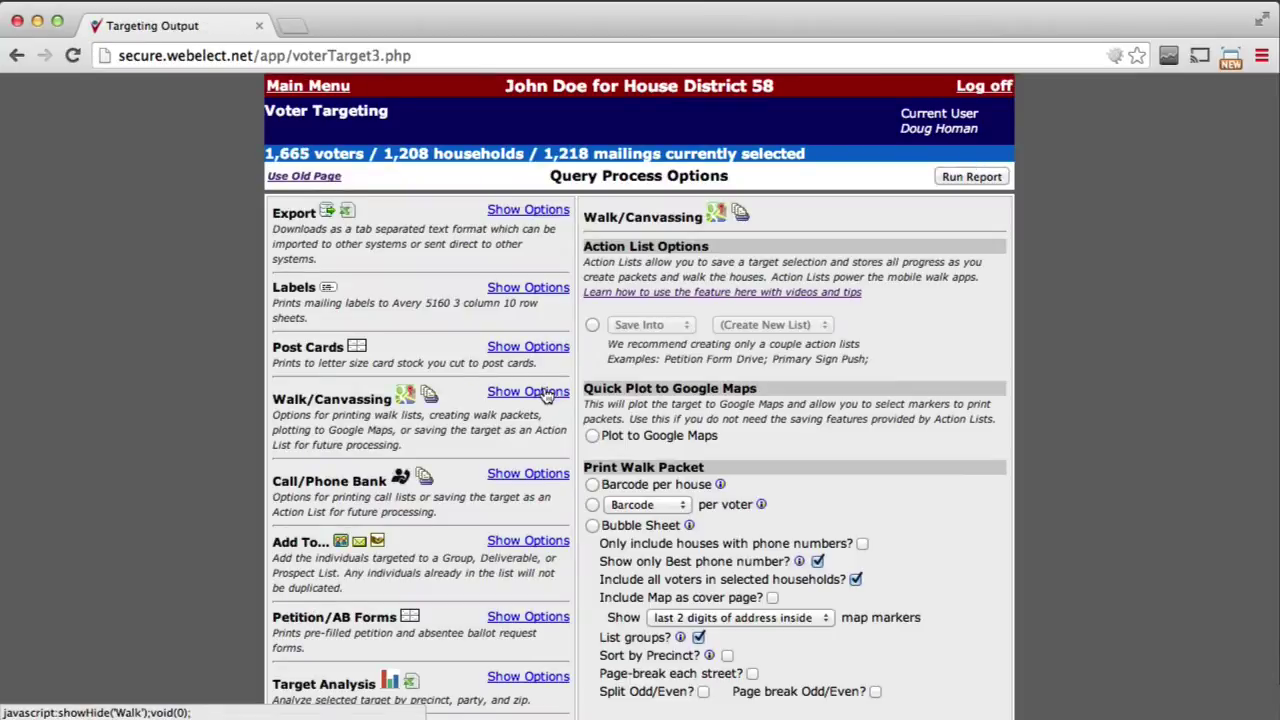
click(592, 326)
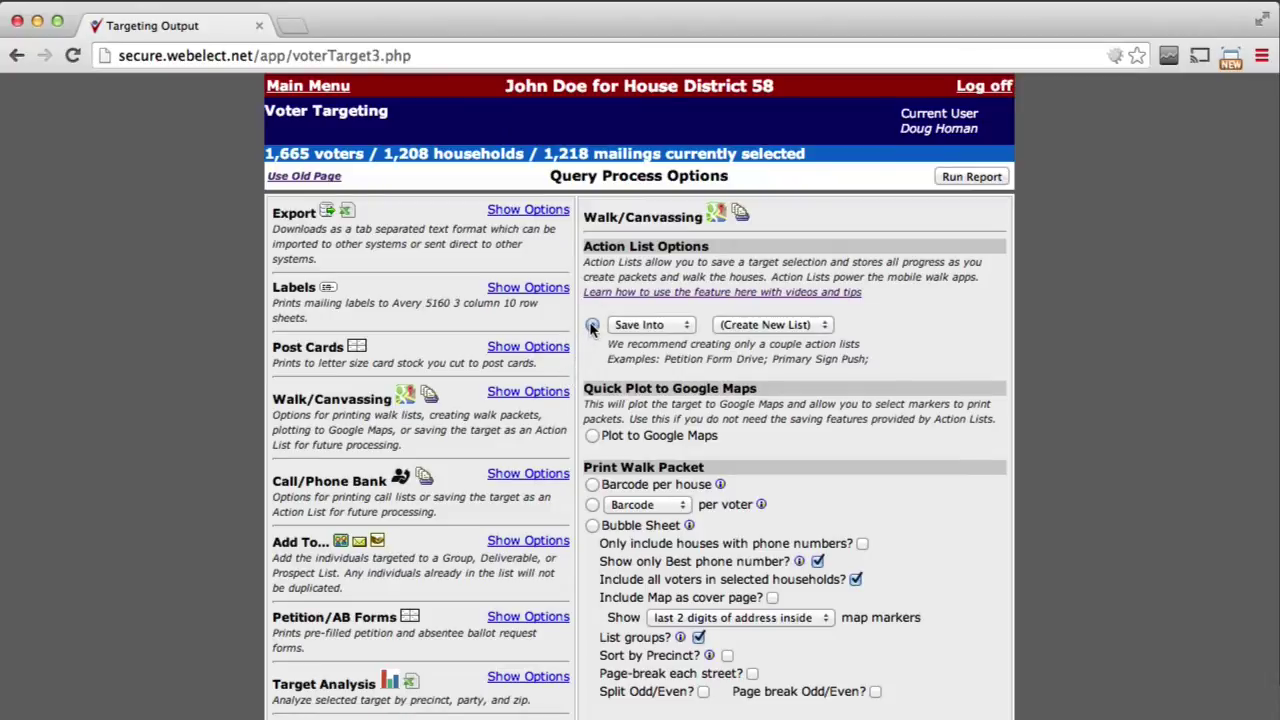
click(965, 177)
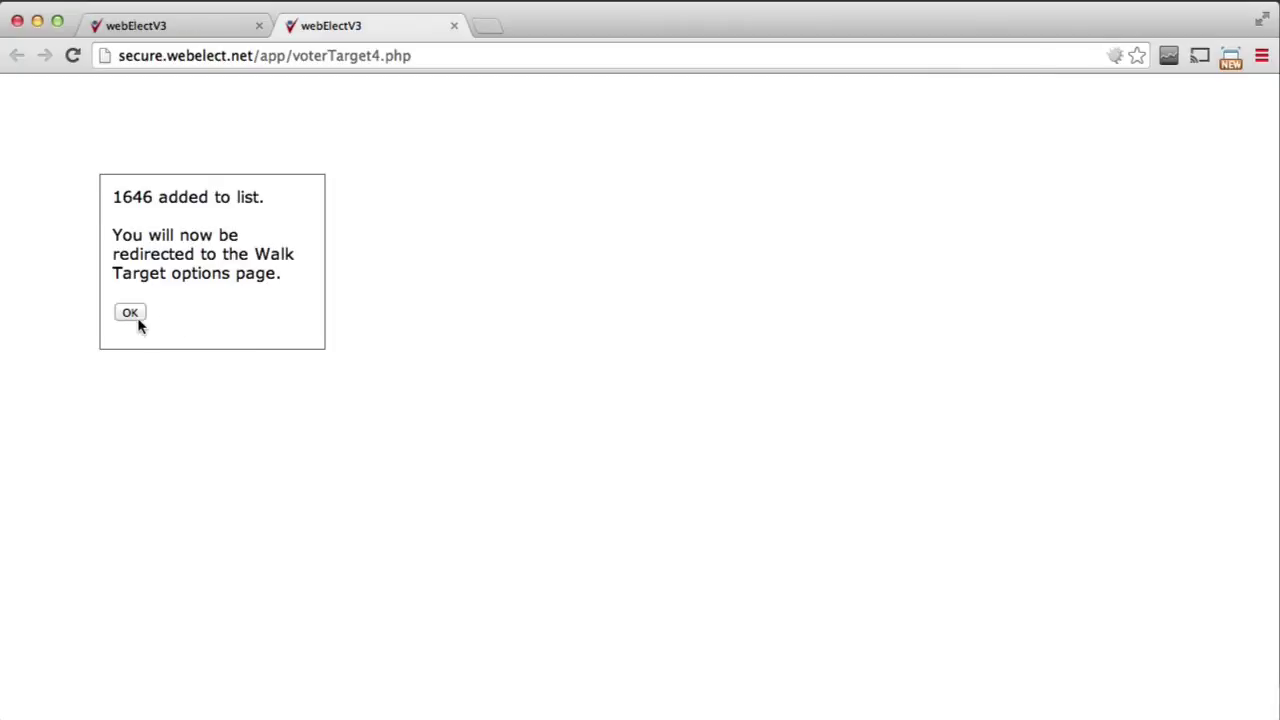
click(130, 313)
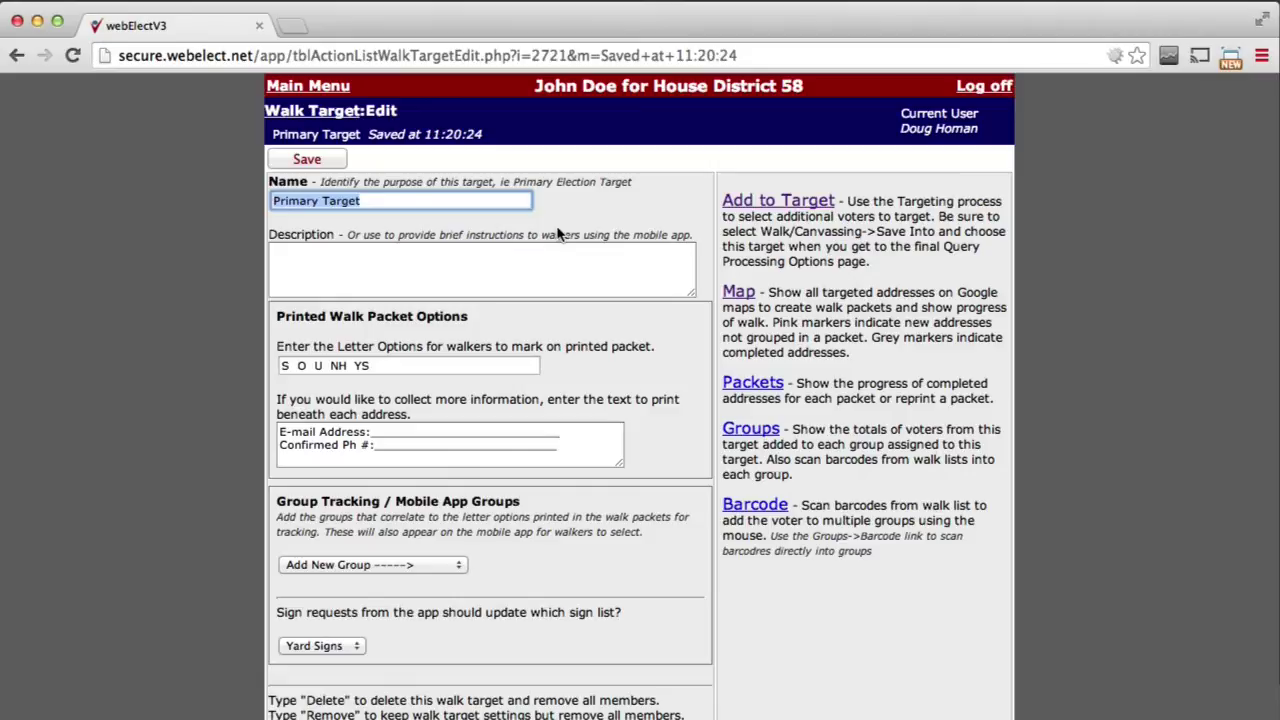
Step: Add the Tracking groups Not Home, Oppose, Support and Undecided to the walk target, then save
drag(385, 367, 270, 367)
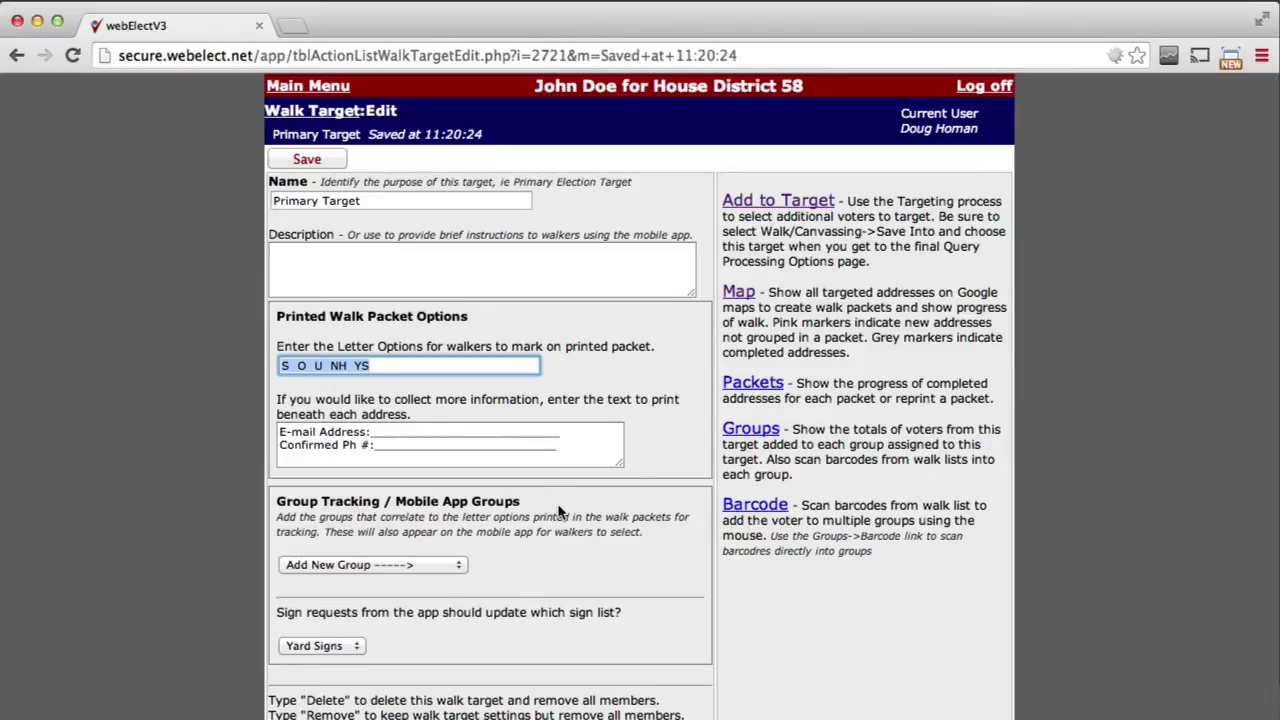
click(441, 566)
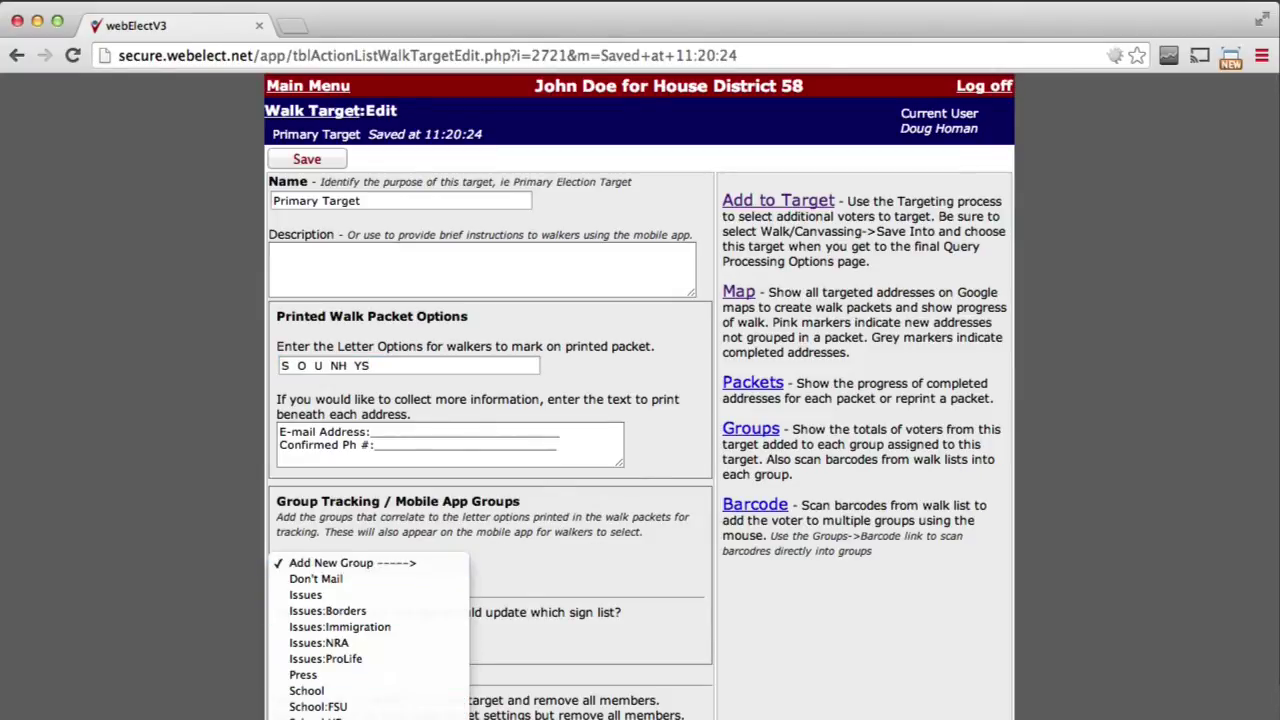
click(330, 715)
click(412, 570)
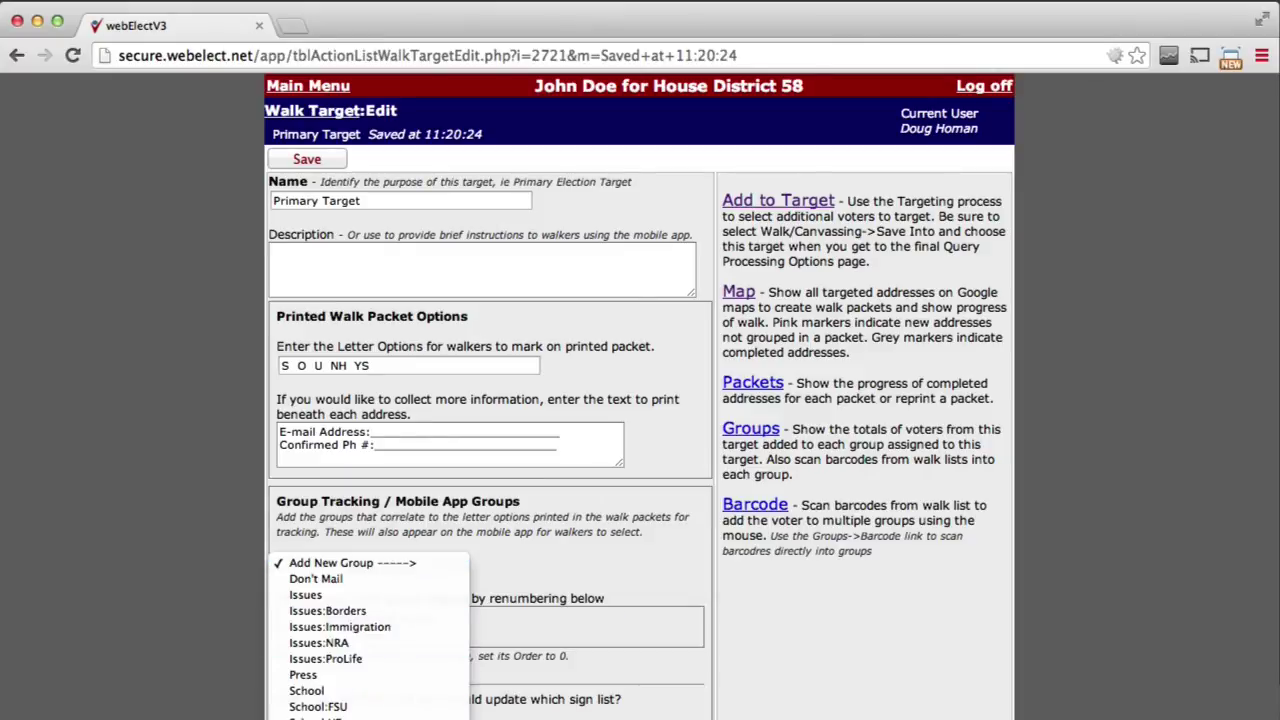
click(555, 575)
click(325, 160)
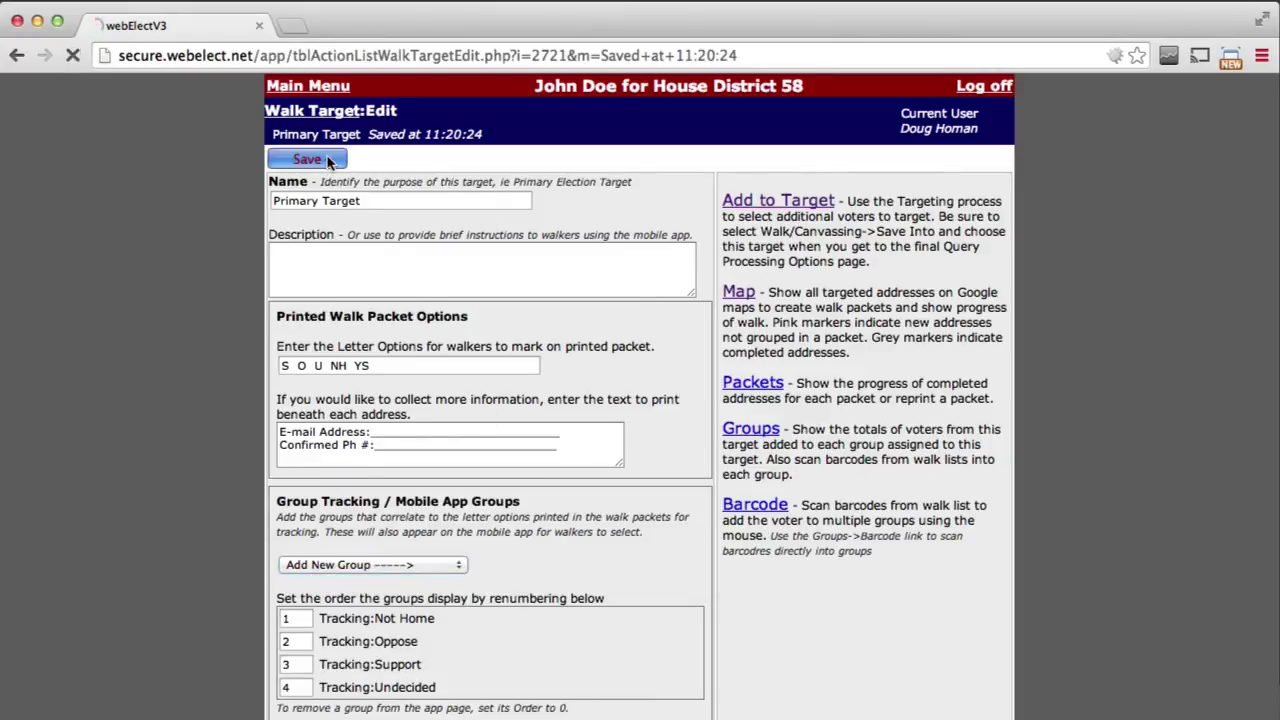
Step: On the target map near Riverhills Park, select four individual West River Dr homes
click(739, 292)
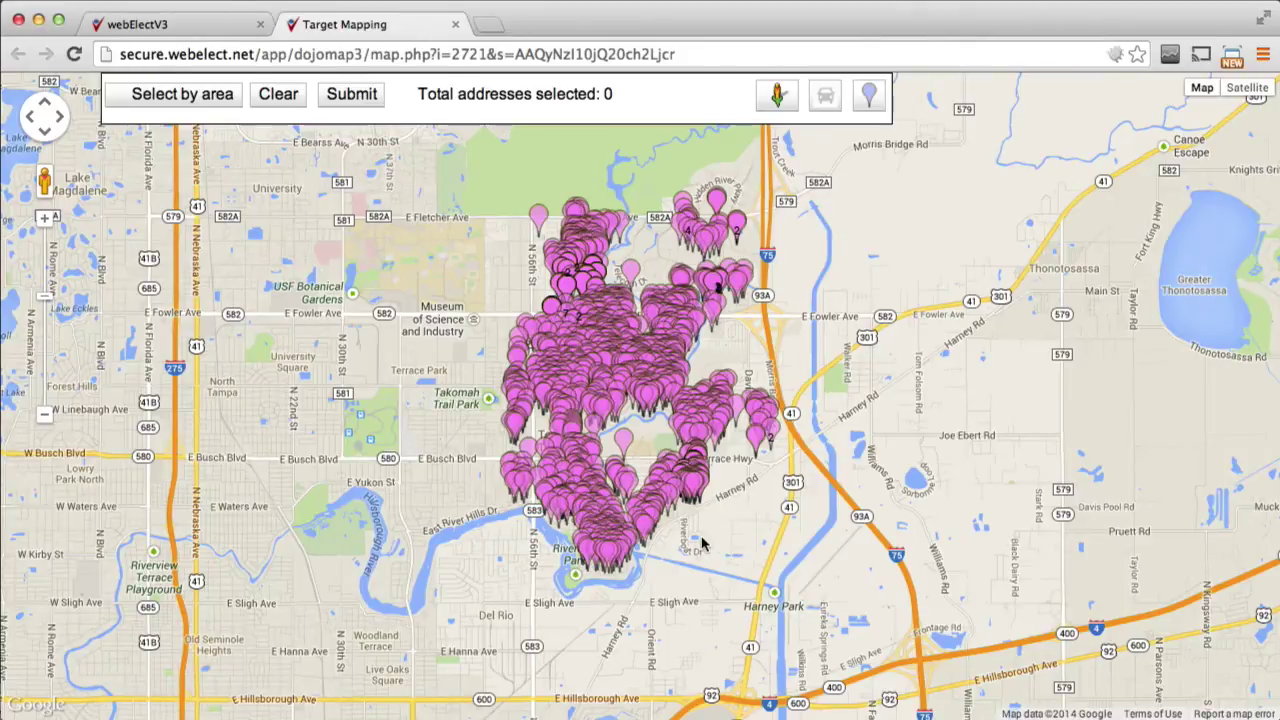
scroll(560, 552, up, 1)
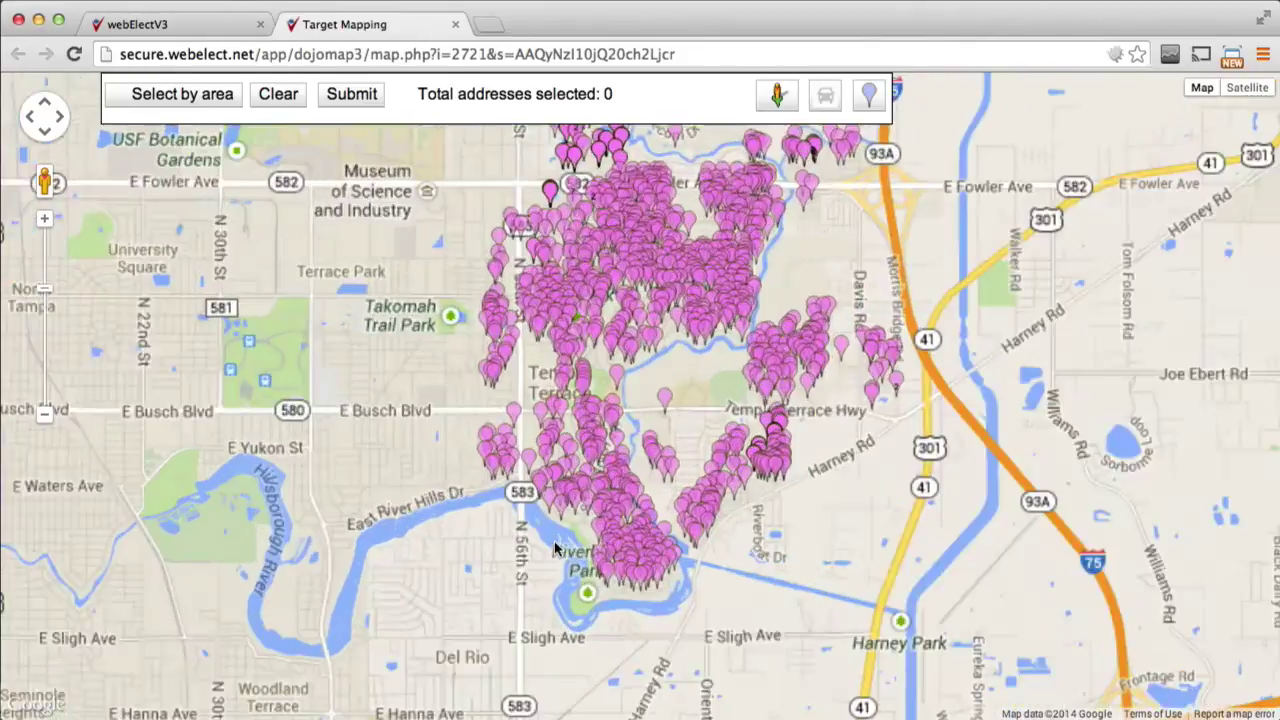
scroll(589, 592, up, 1)
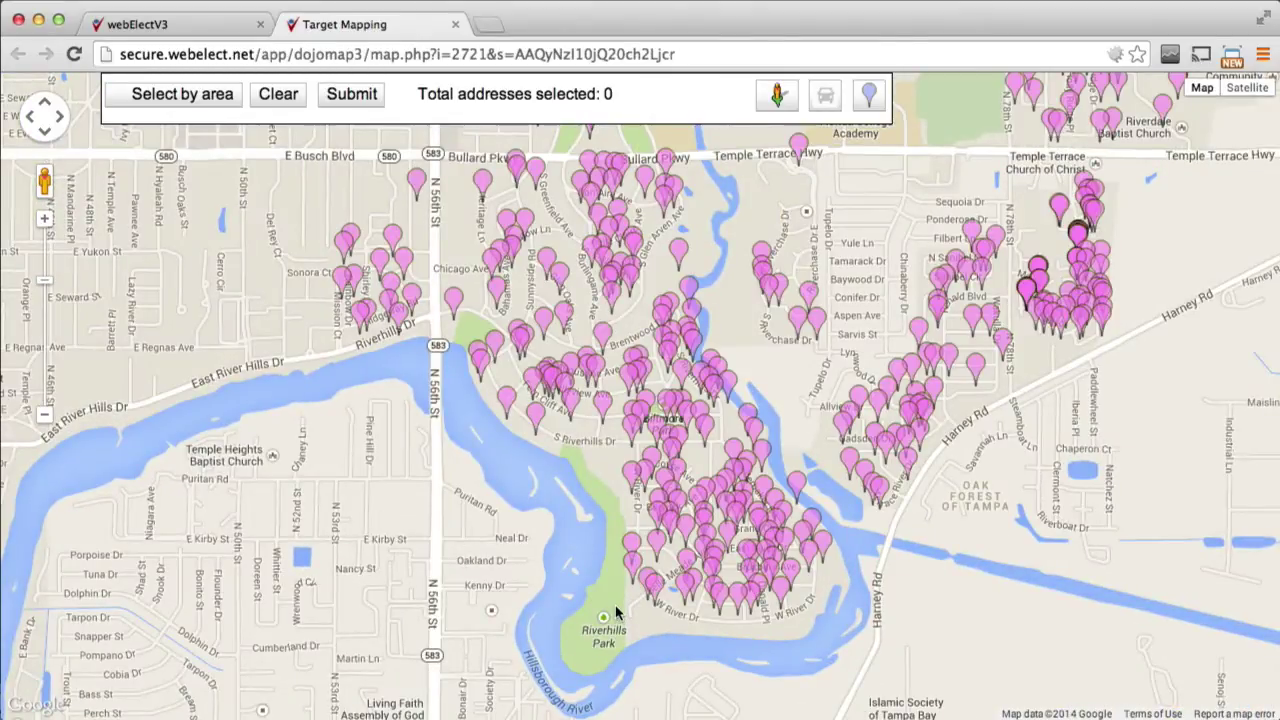
scroll(616, 612, up, 1)
drag(616, 612, 498, 652)
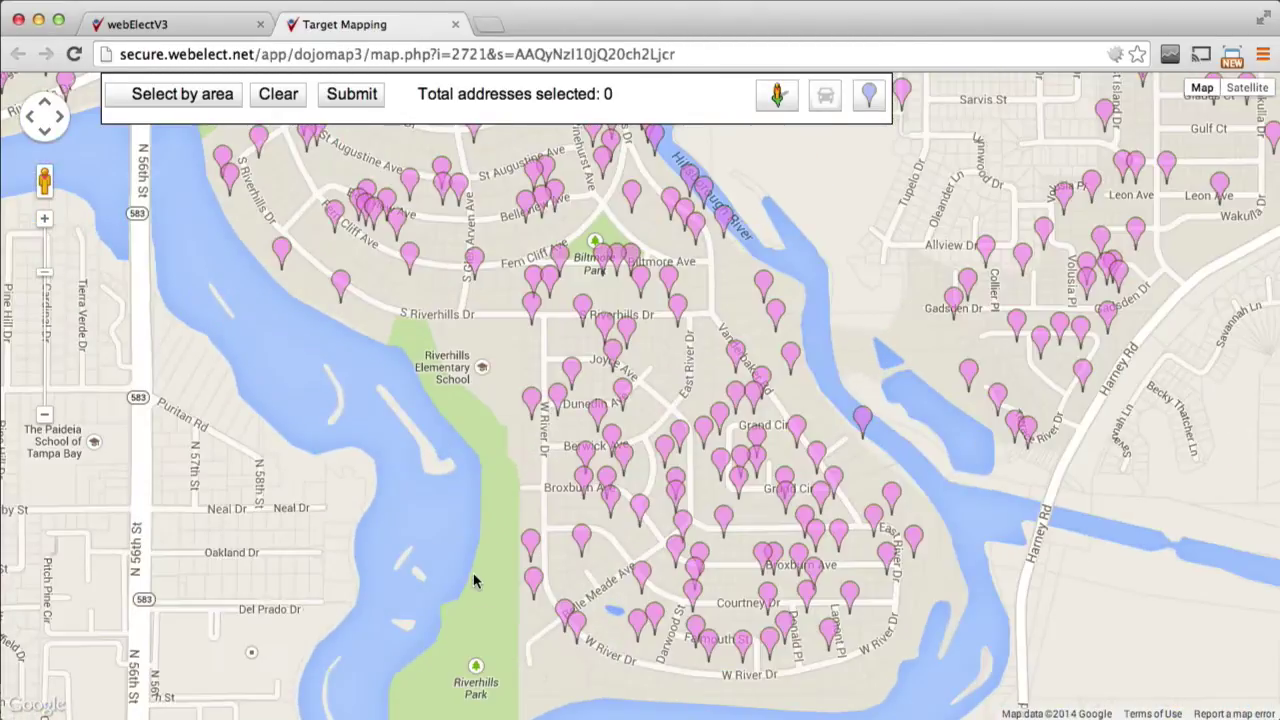
click(529, 545)
click(533, 582)
click(564, 610)
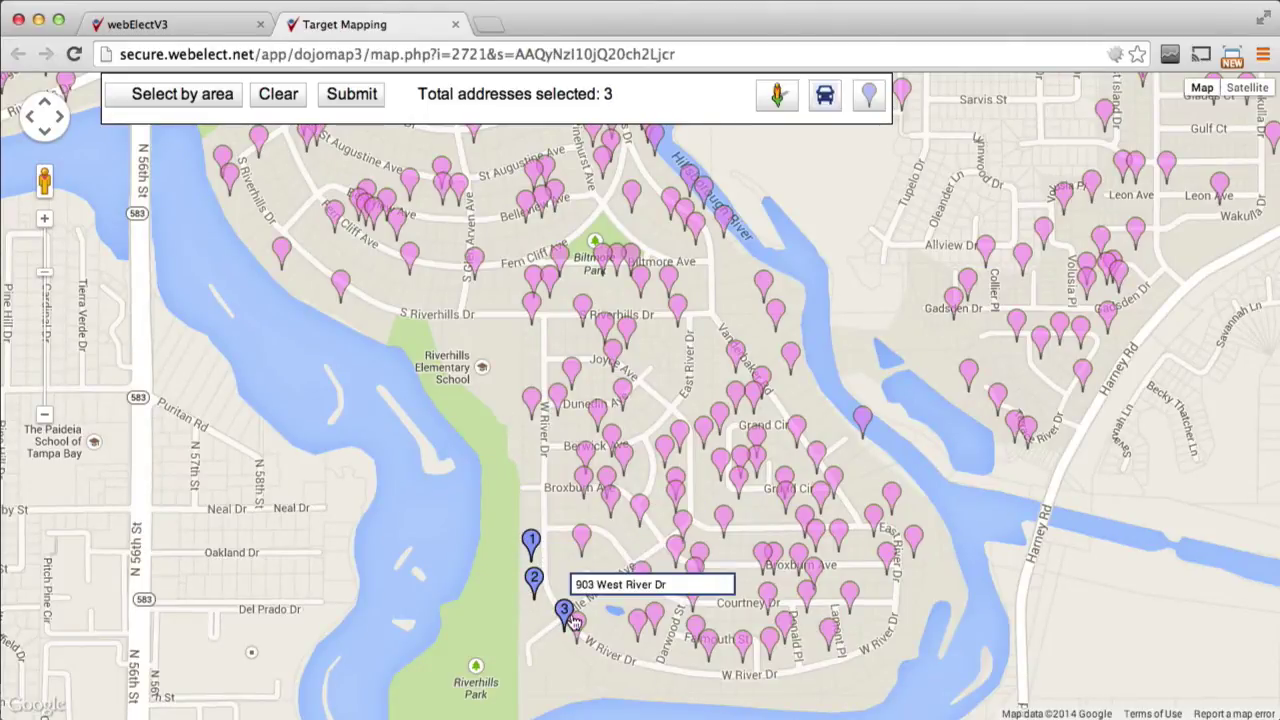
click(576, 622)
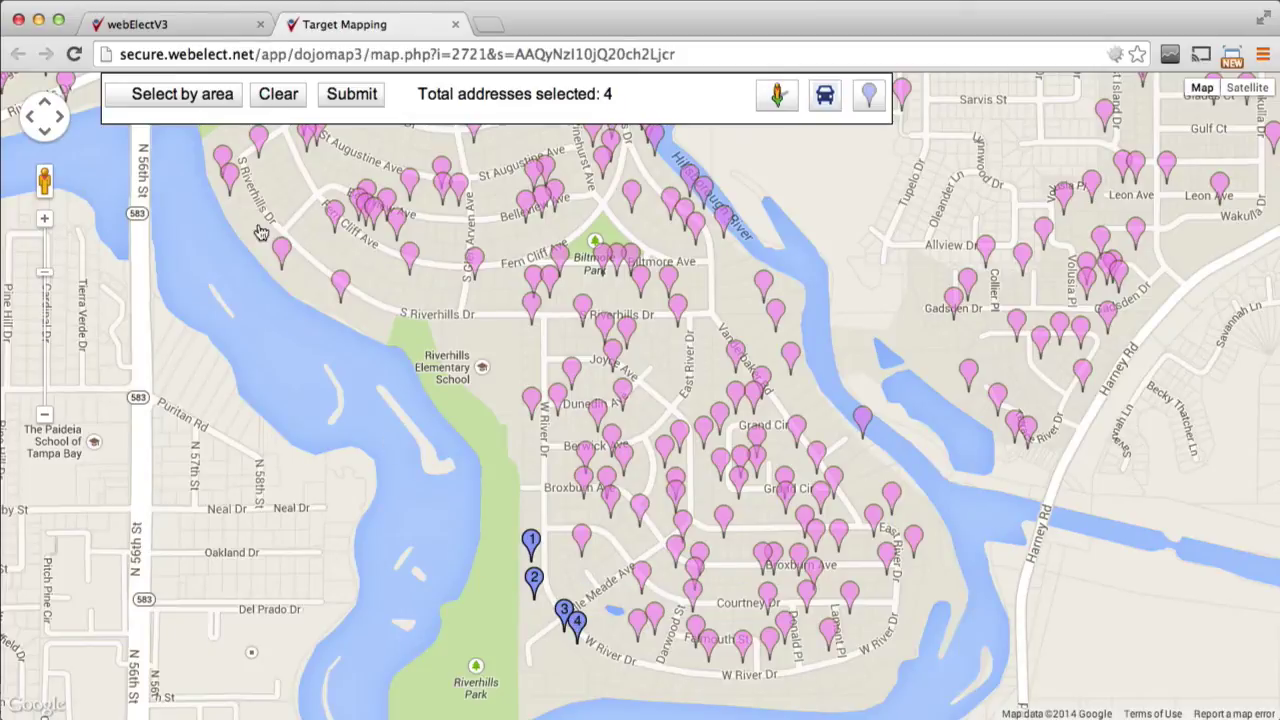
Step: Switch to Select by area and outline the south edge along W River Dr to the river bend
click(184, 100)
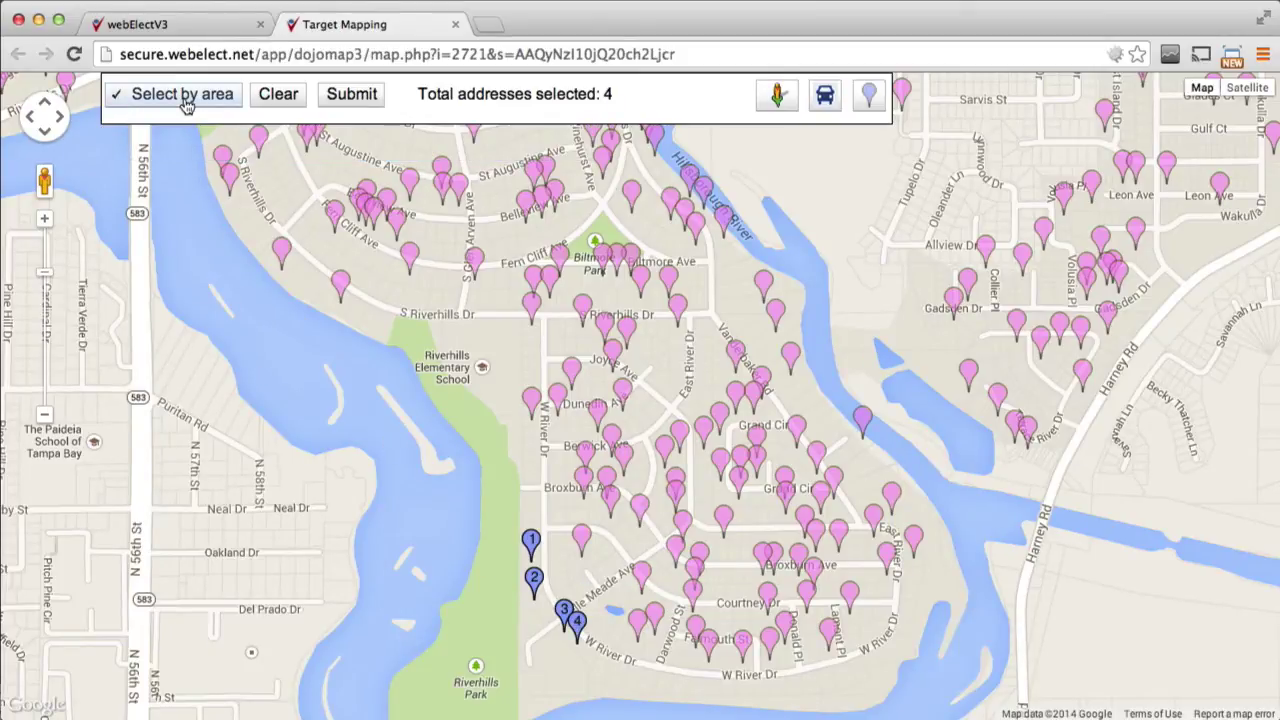
click(511, 666)
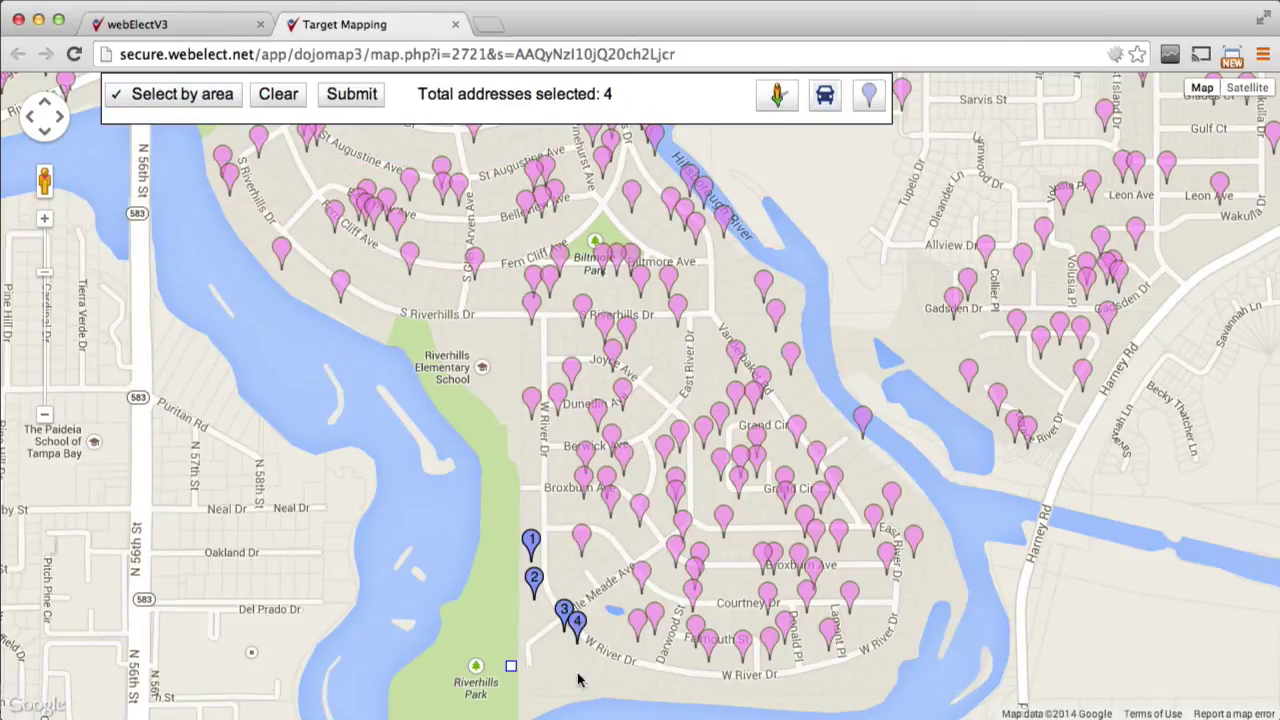
click(754, 693)
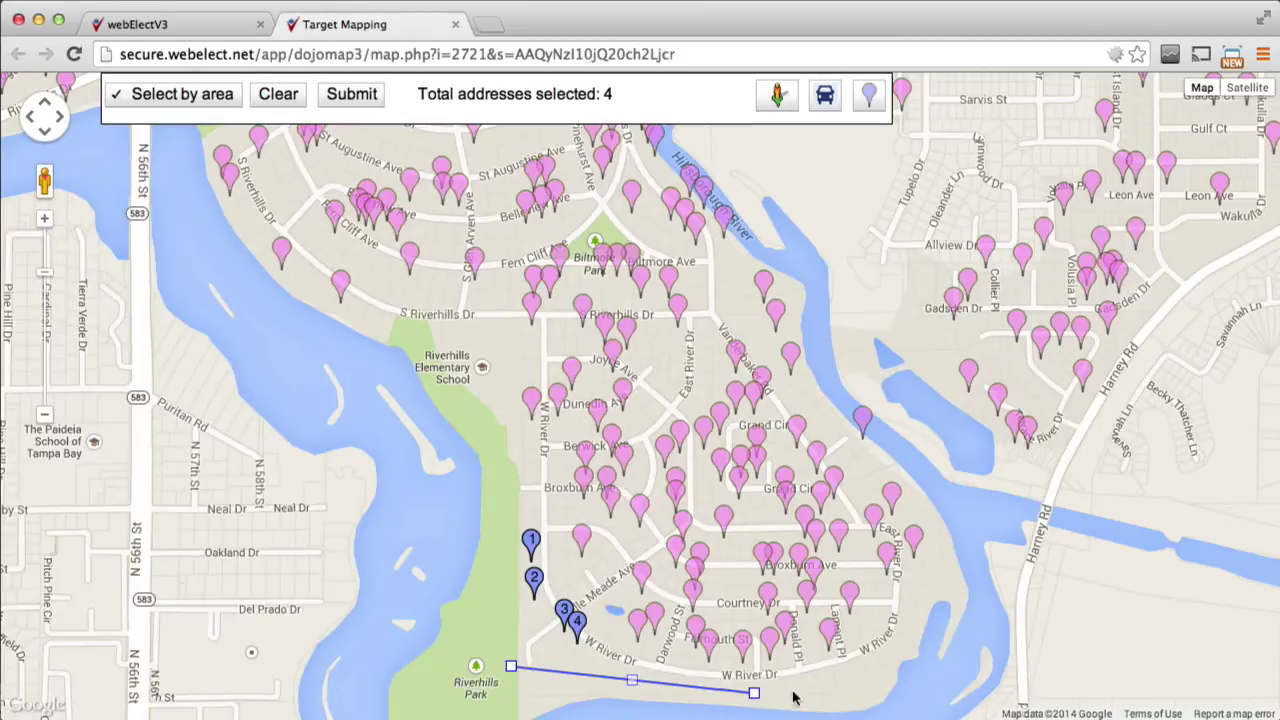
click(894, 675)
double_click(941, 598)
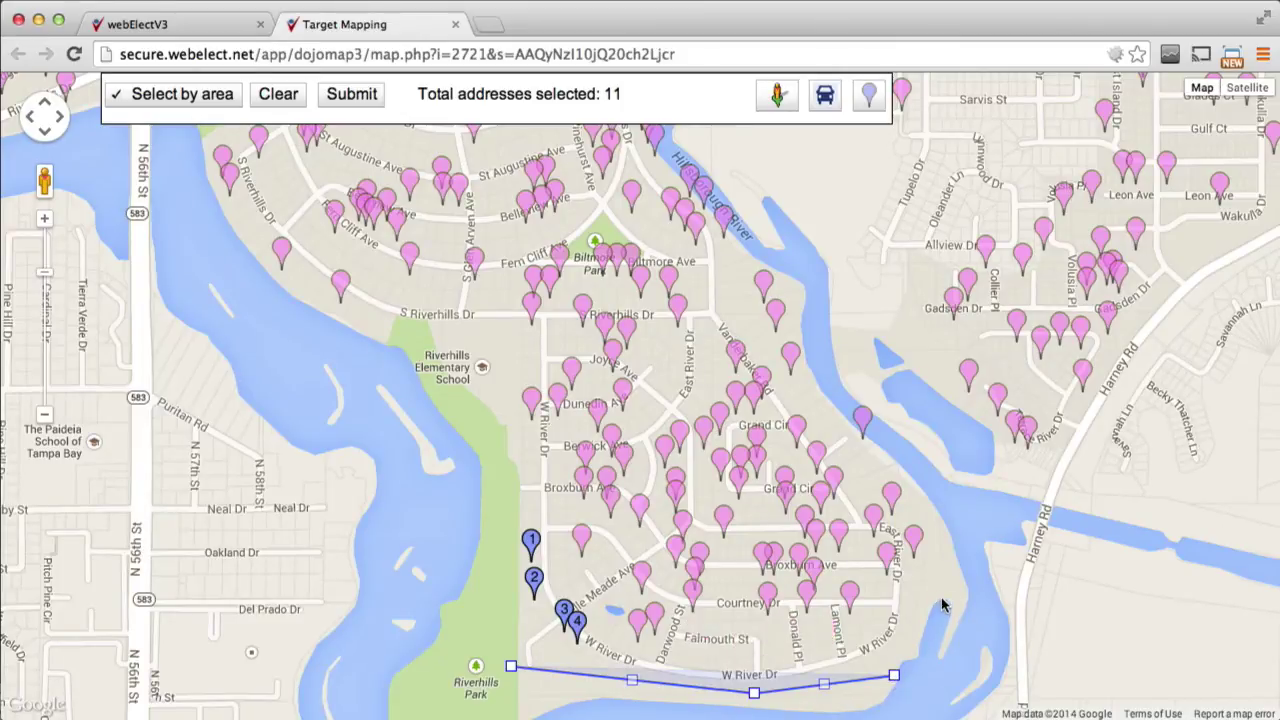
Step: Extend the polygon up the riverbank and west to S Riverhills Dr, finishing at 81 addresses
click(925, 458)
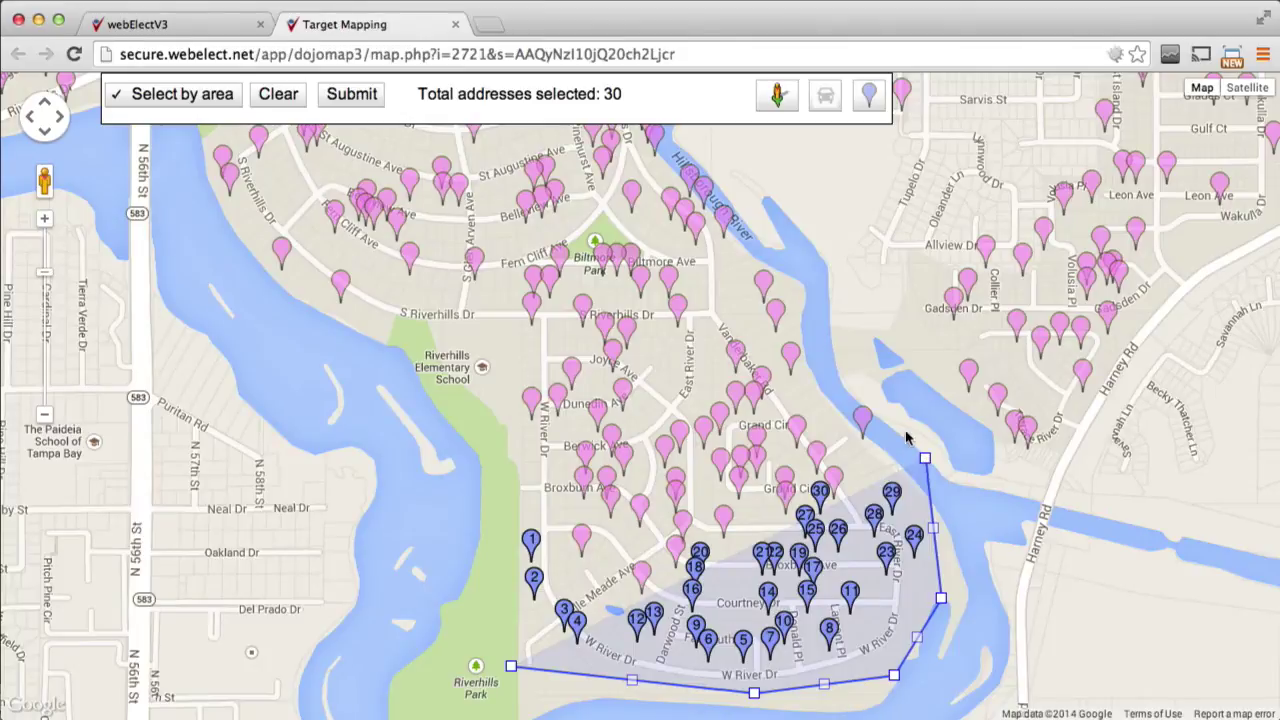
click(786, 258)
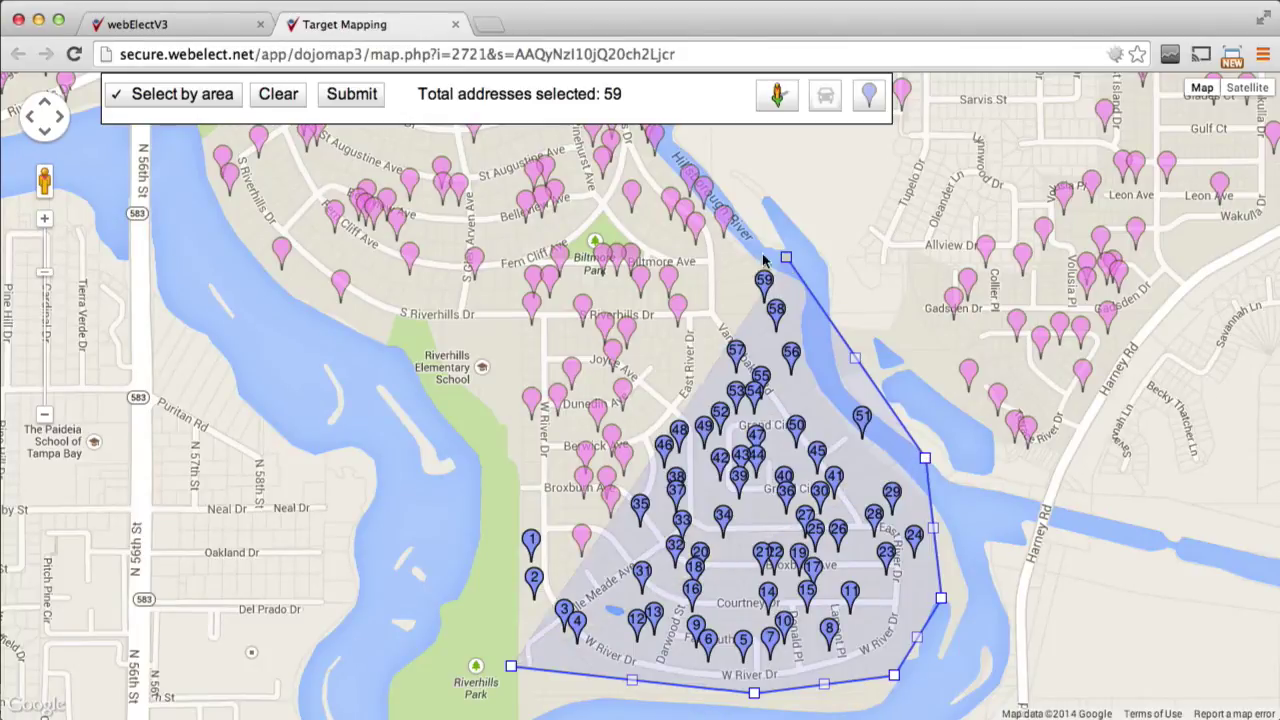
click(676, 259)
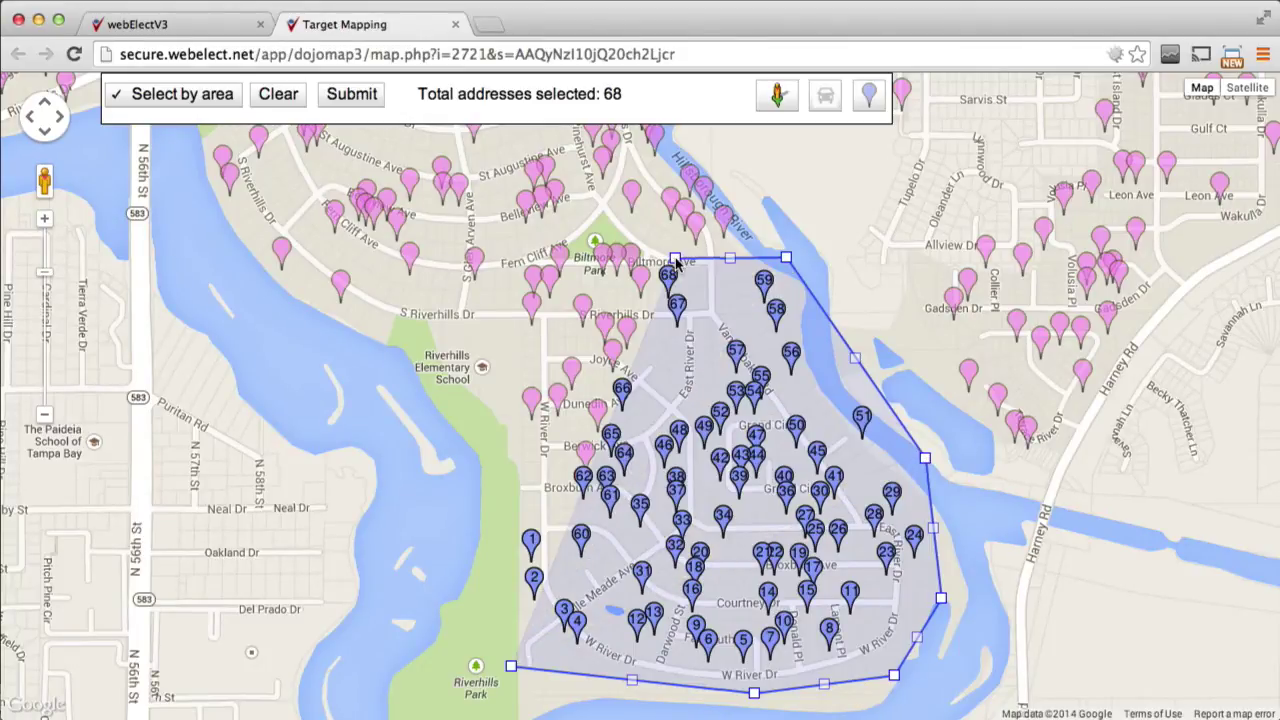
click(621, 287)
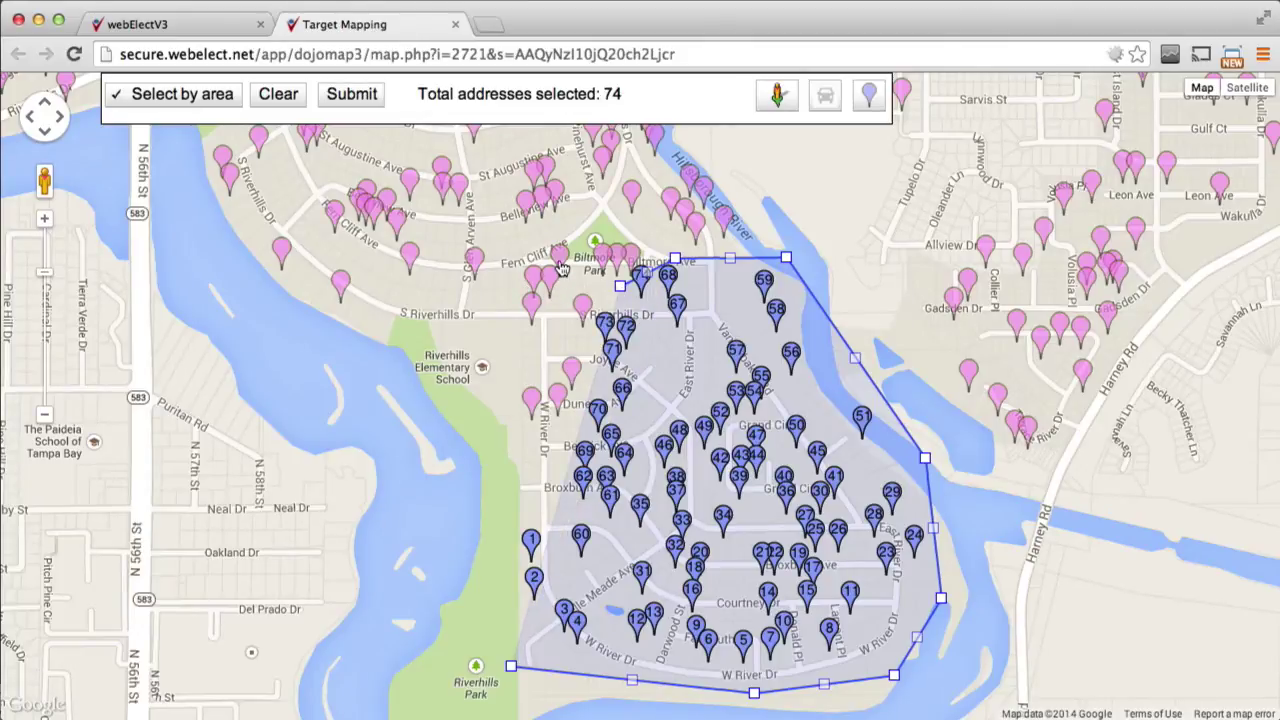
click(512, 282)
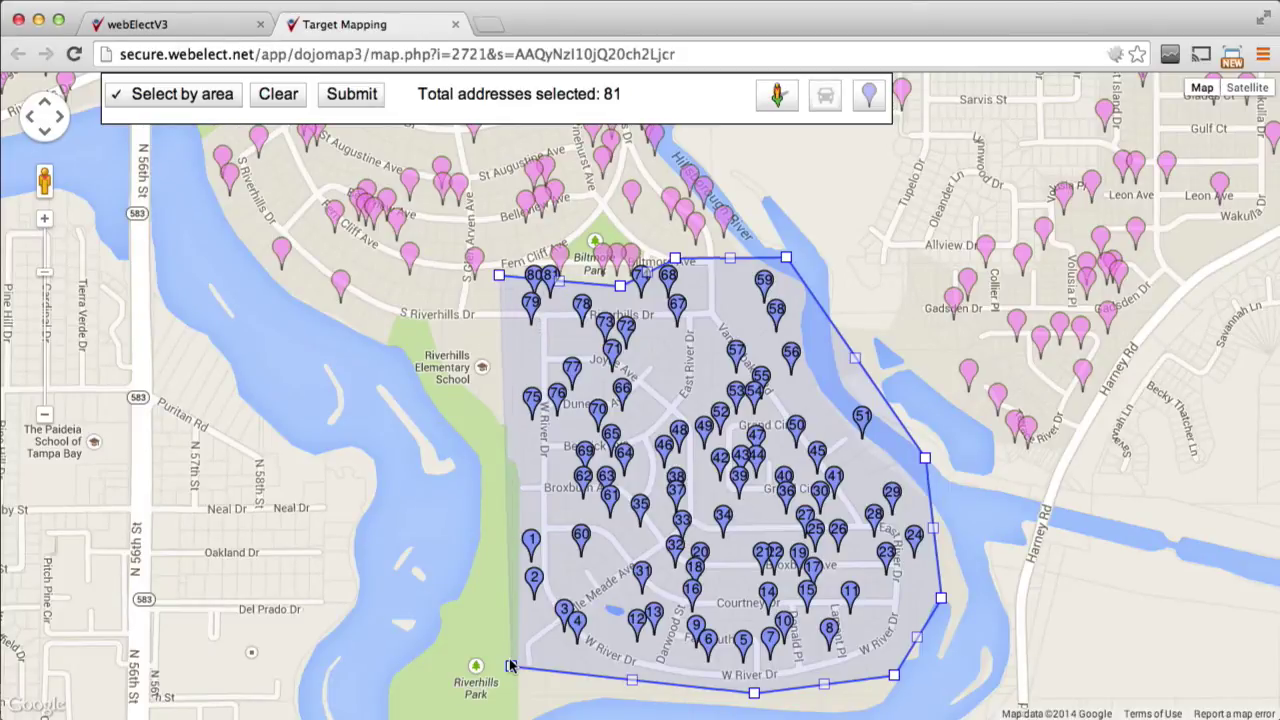
drag(510, 666, 510, 663)
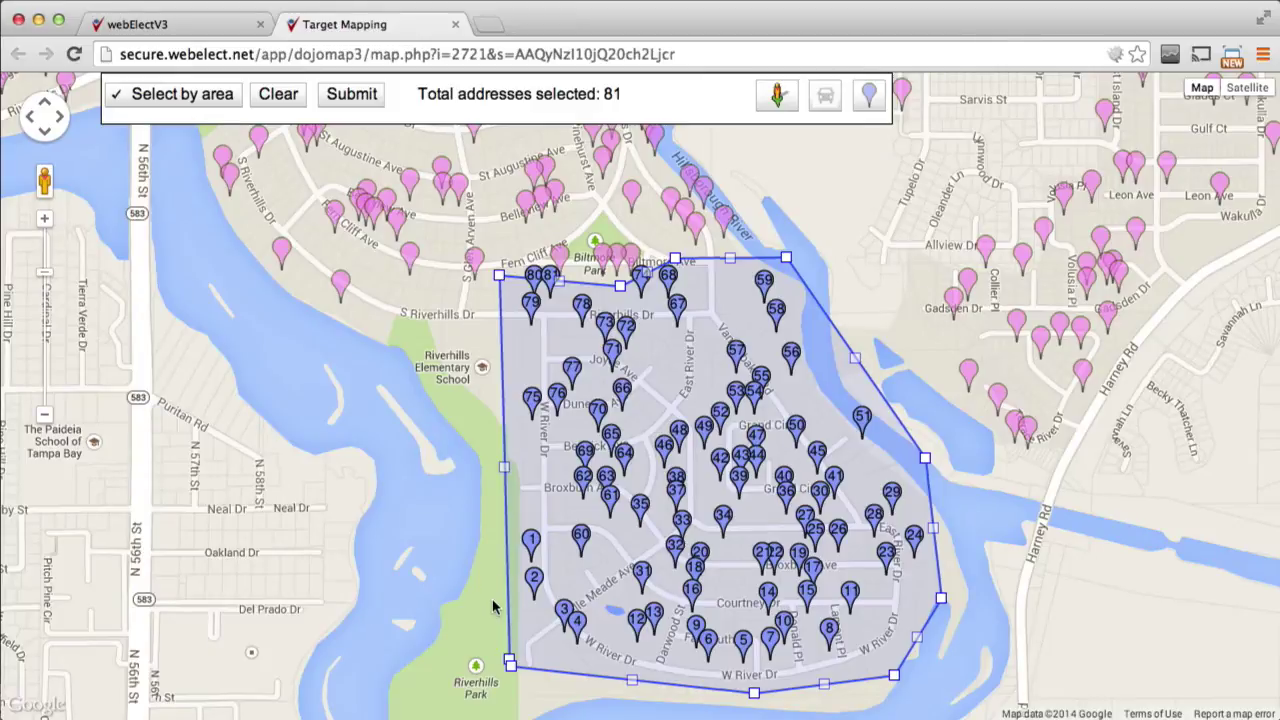
click(511, 664)
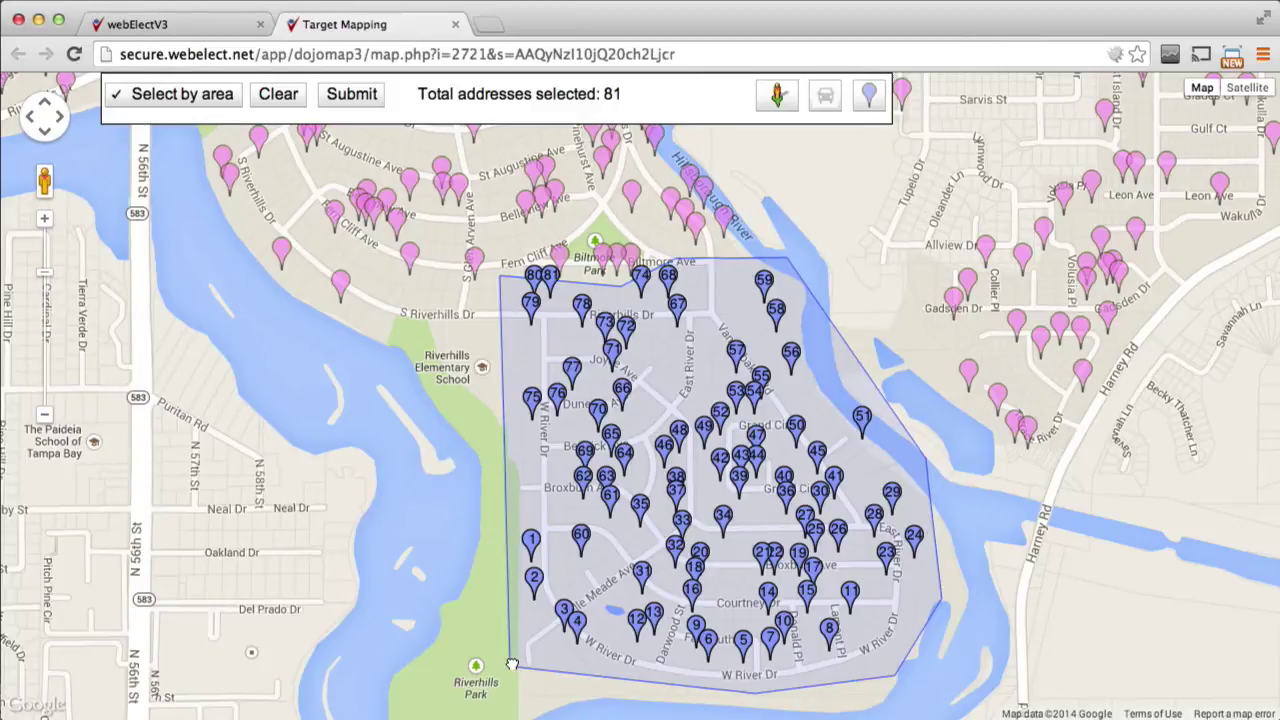
Step: Submit the 81 selected addresses as a walk packet named 'South Temple Terrace' and save
click(350, 94)
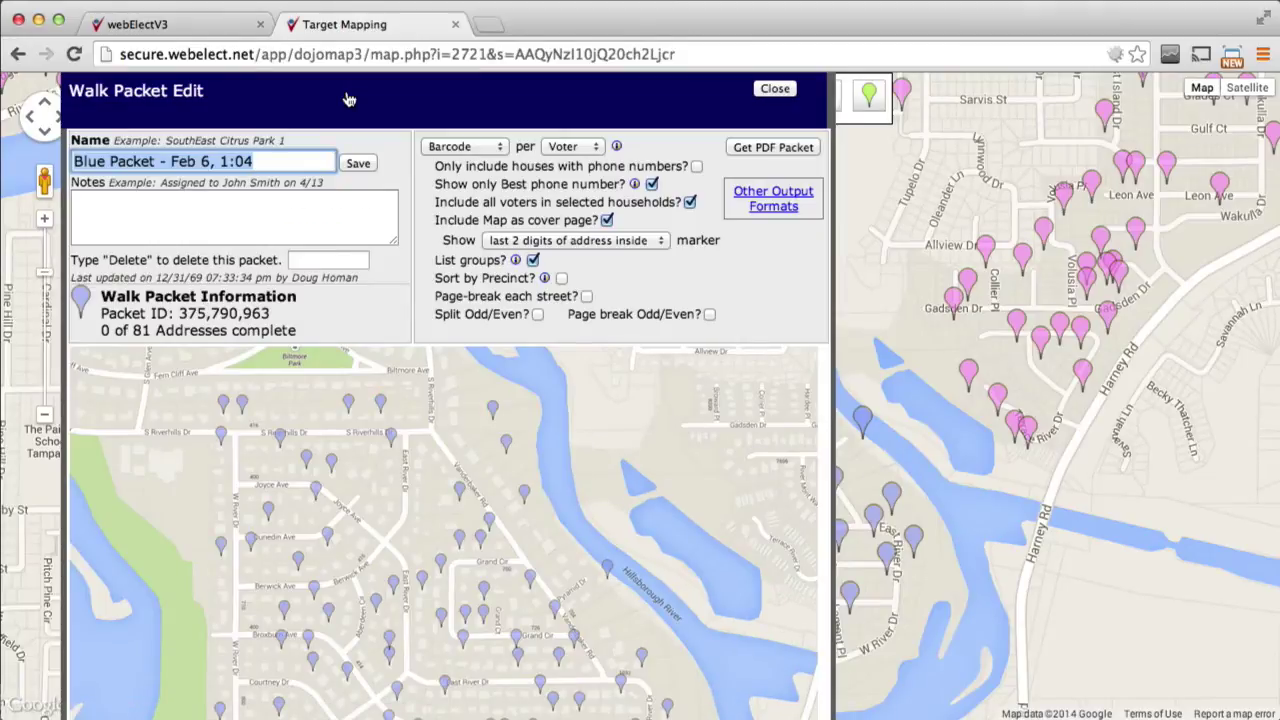
text(South)
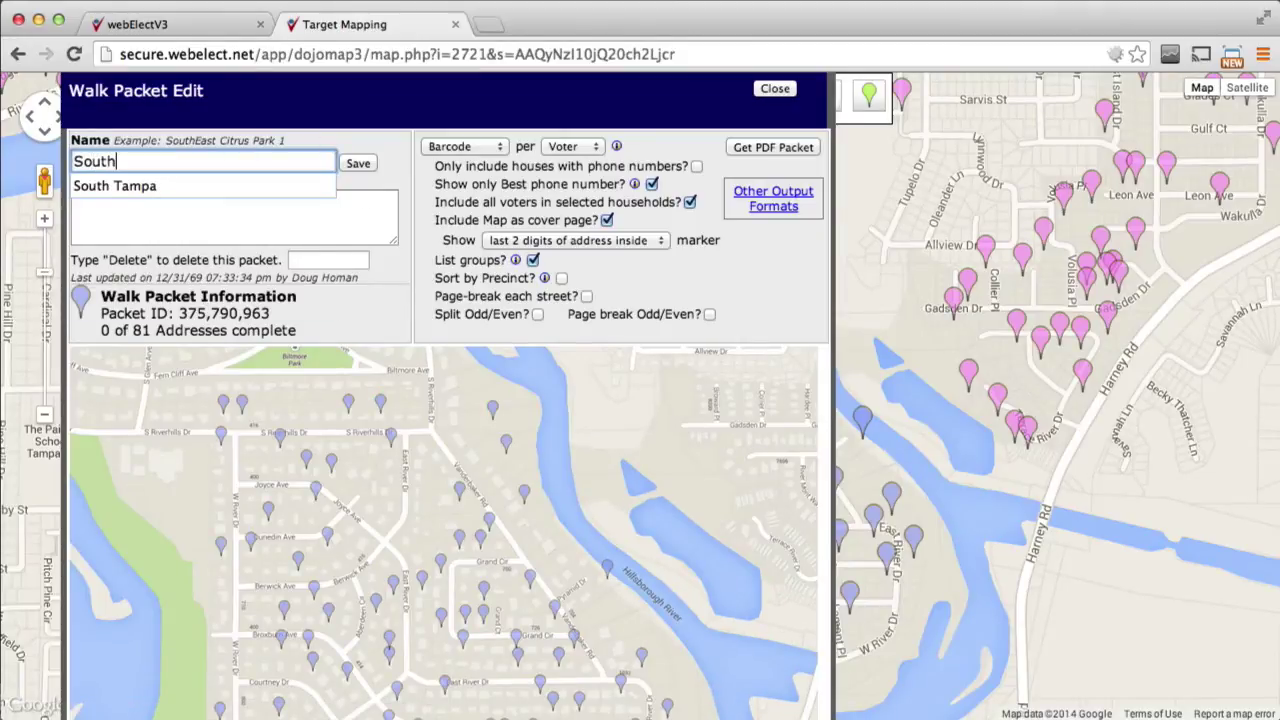
text( Temple Terrace)
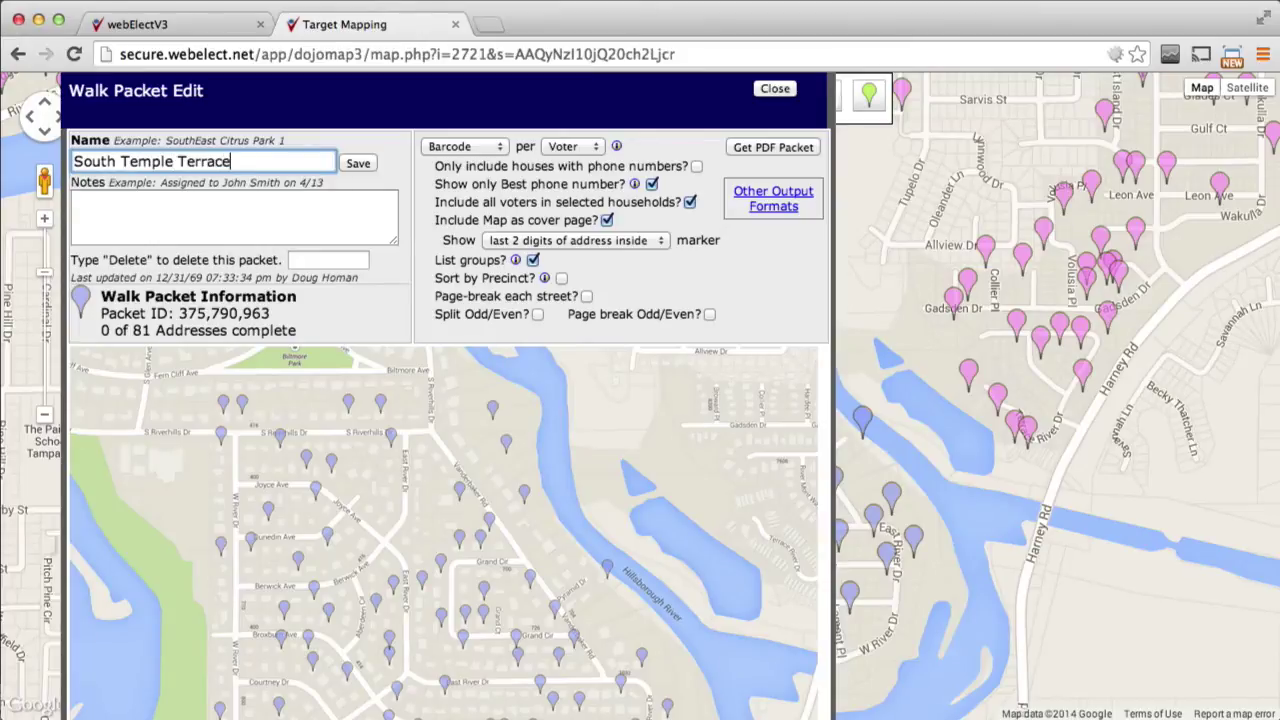
click(358, 164)
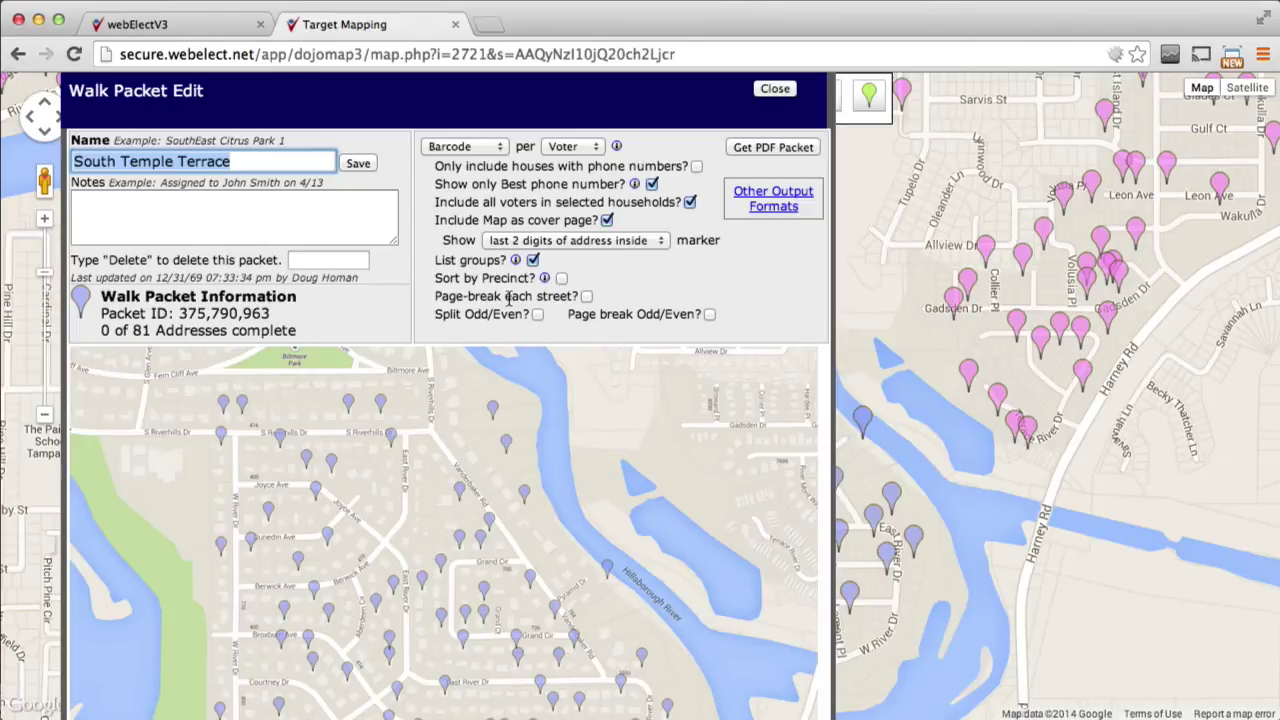
Step: Generate the 11-page PDF packet with map cover and street listings, then close it
click(770, 148)
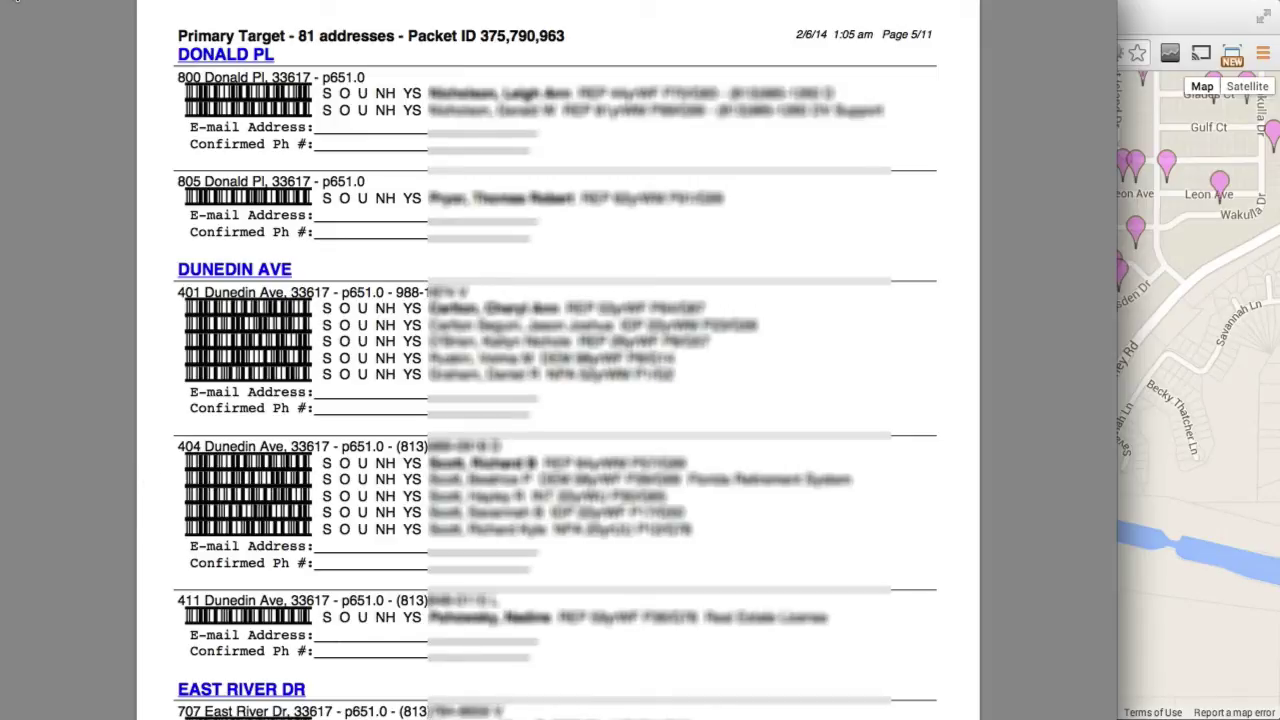
click(16, 4)
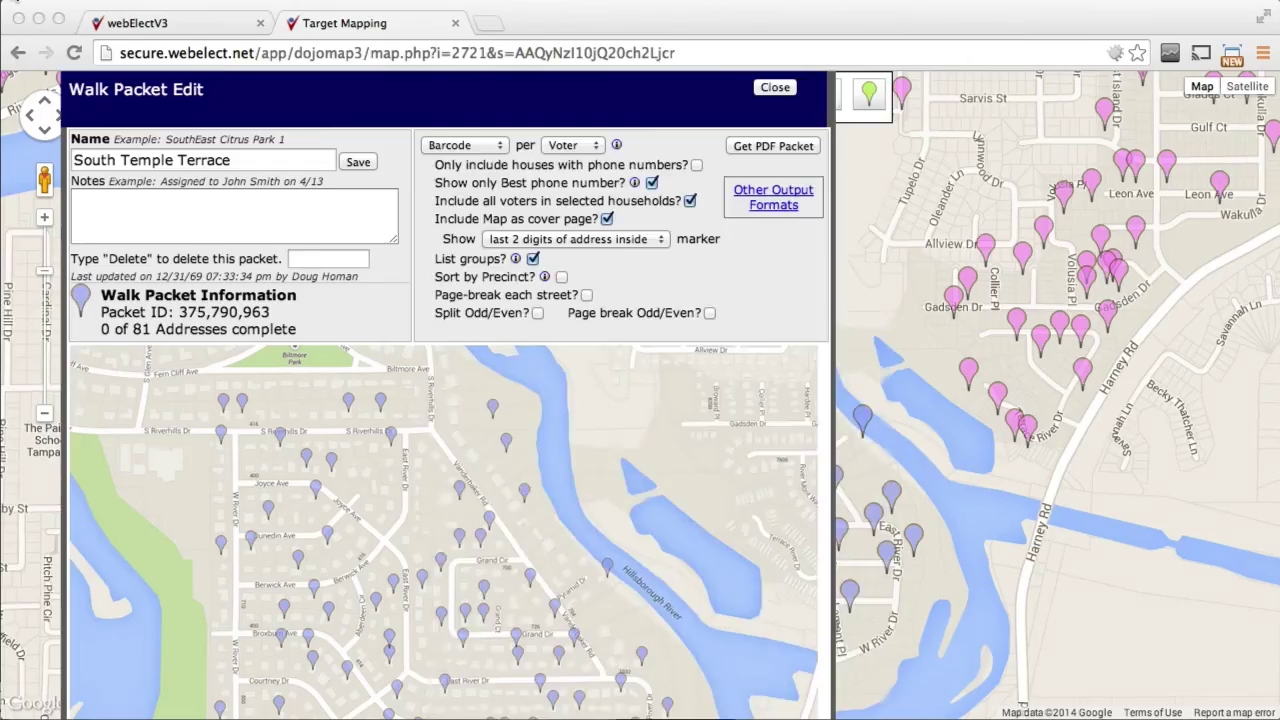
Step: Close the Walk Packet Edit dialog and pan the map north past Biltmore Park
click(776, 86)
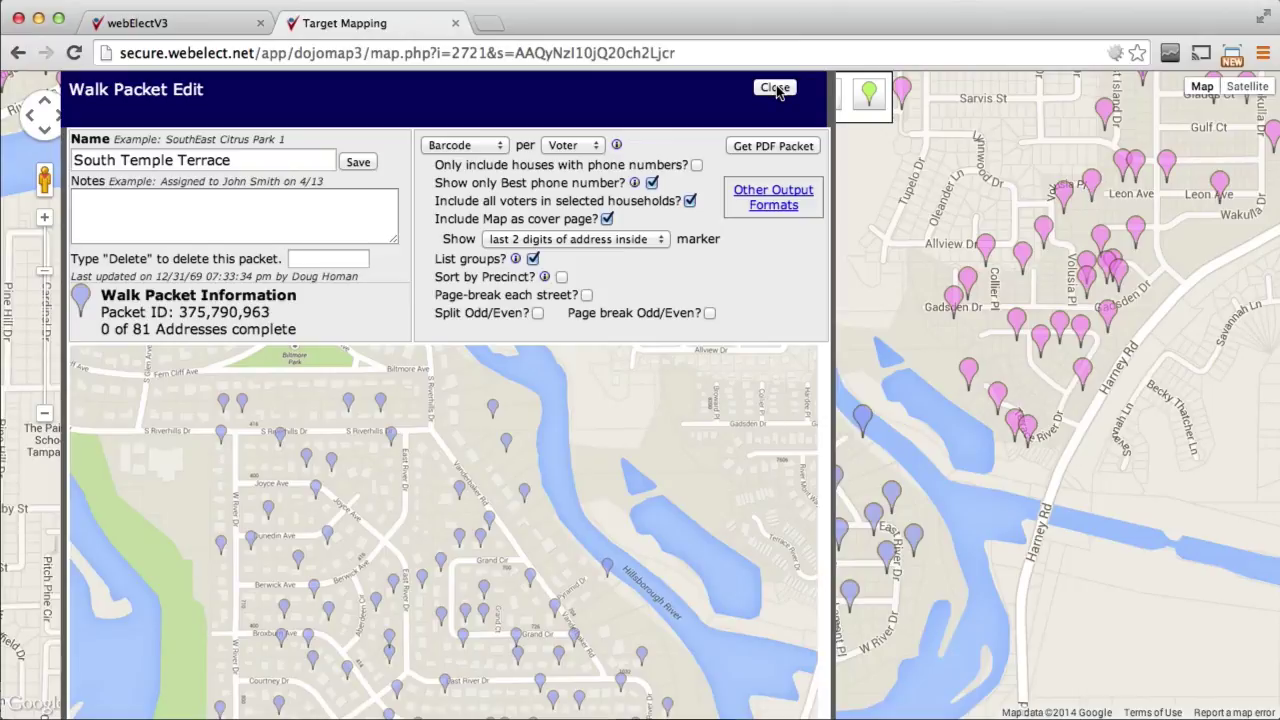
click(776, 88)
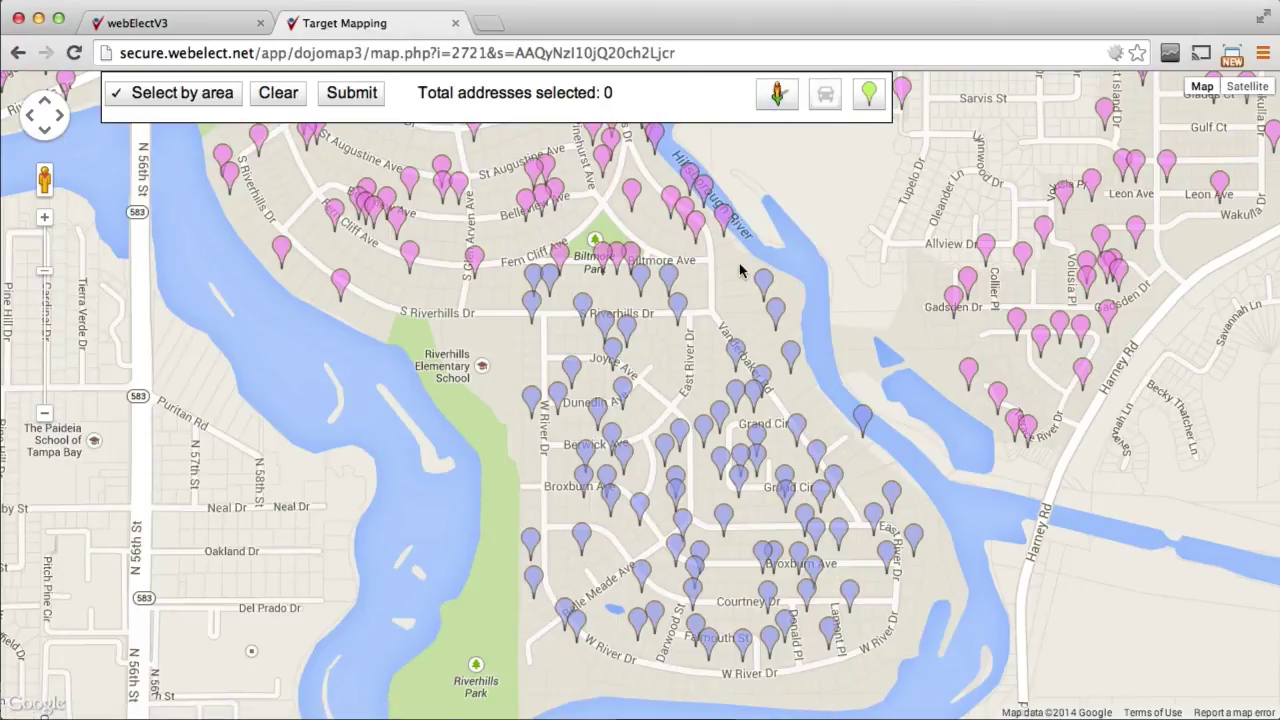
drag(736, 266, 918, 588)
drag(811, 537, 857, 568)
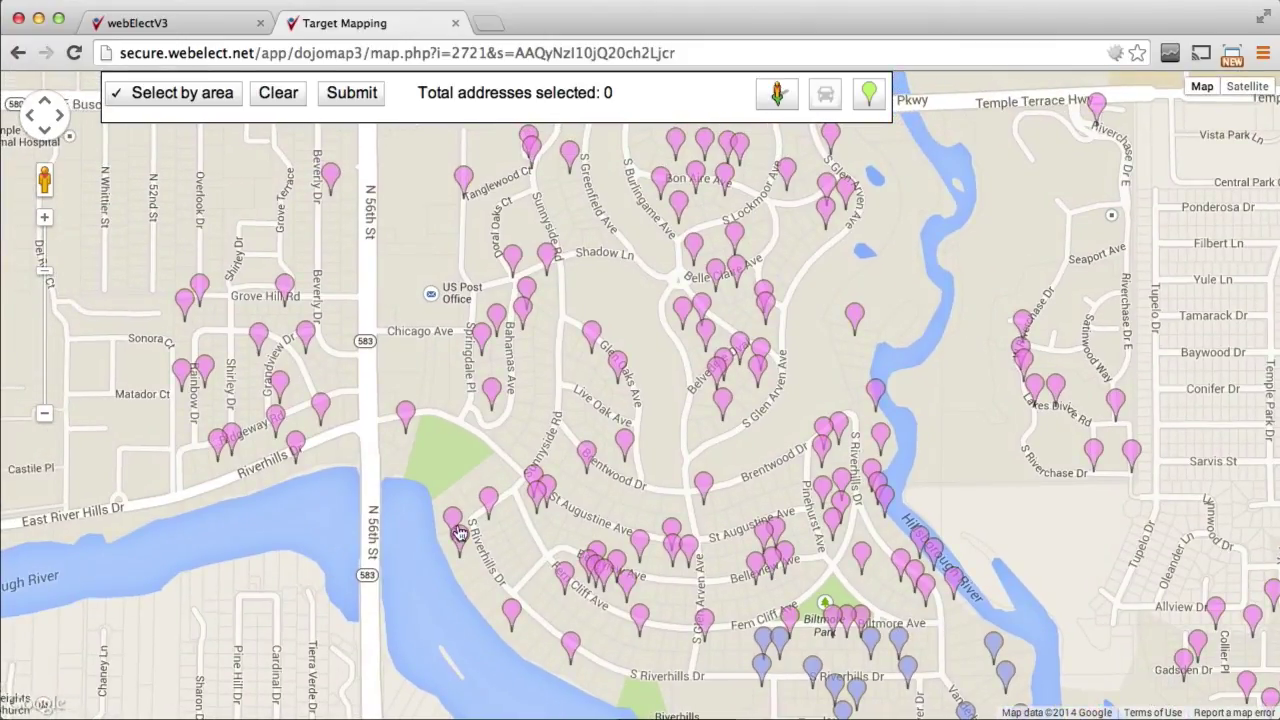